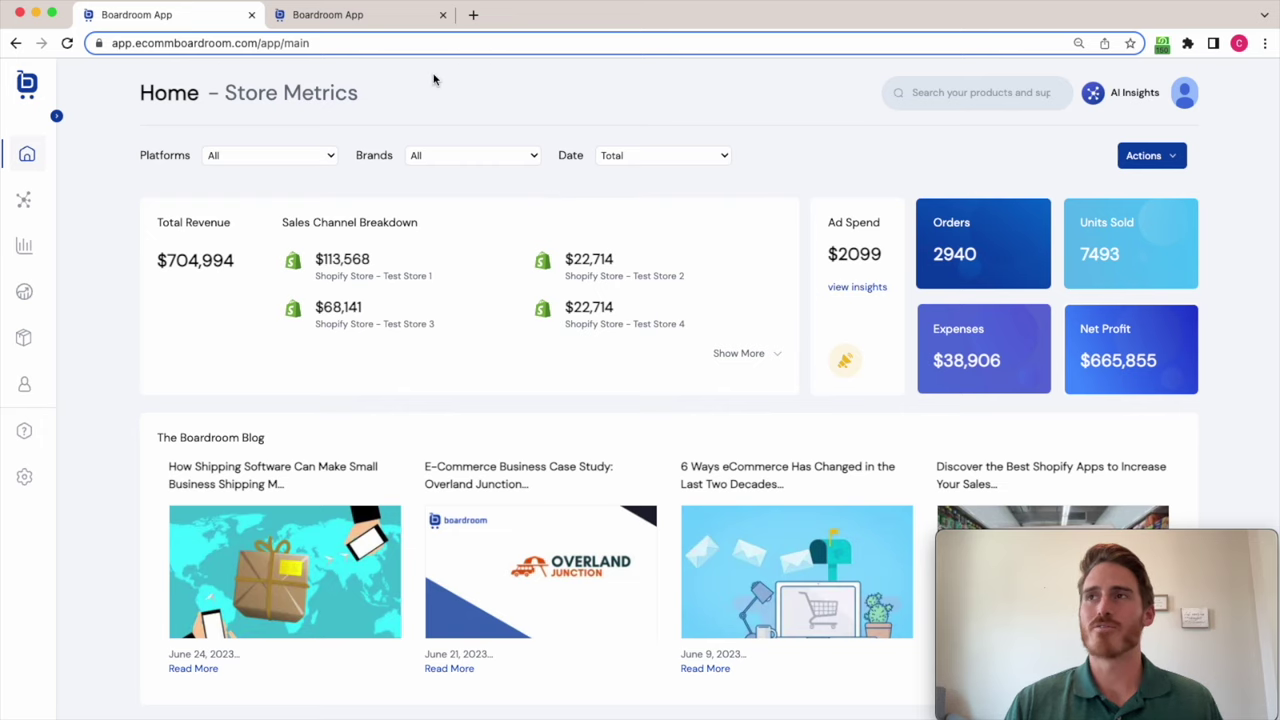
Switch to the Test 100+ Orders Overview and page the KPI cards until Refund Rate 3.13% appears
click(374, 17)
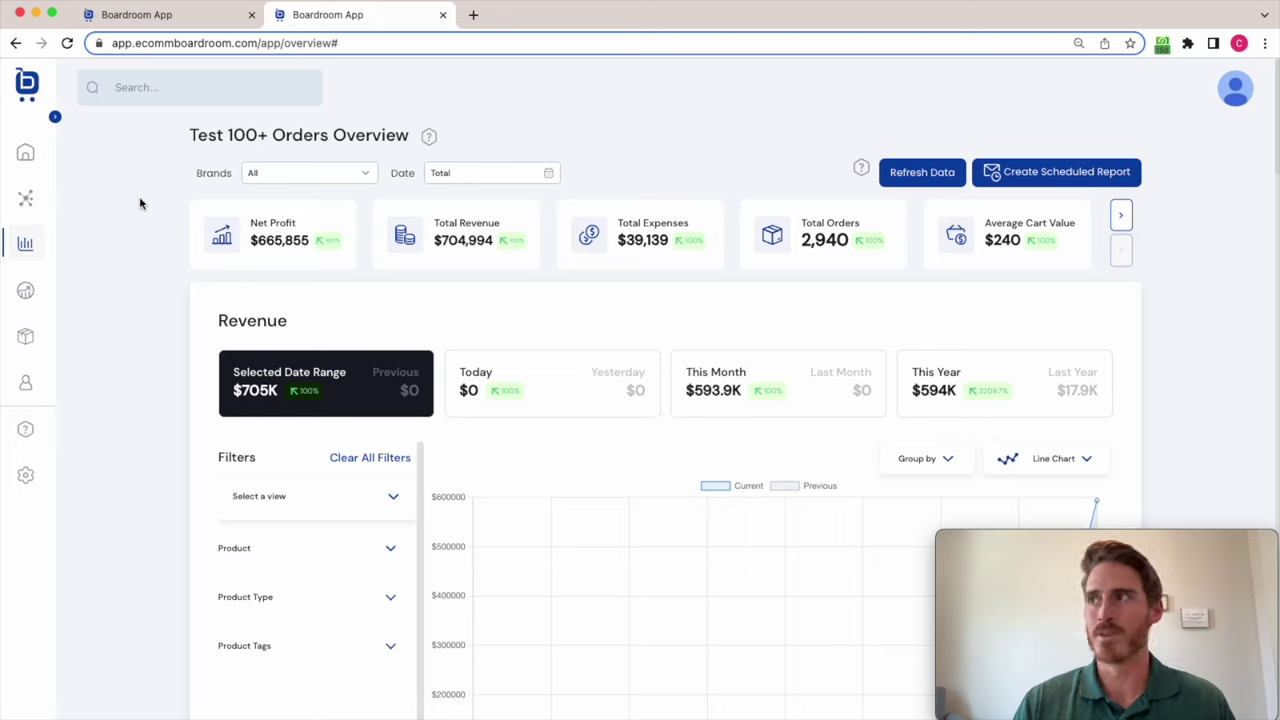
click(1120, 218)
click(1120, 218)
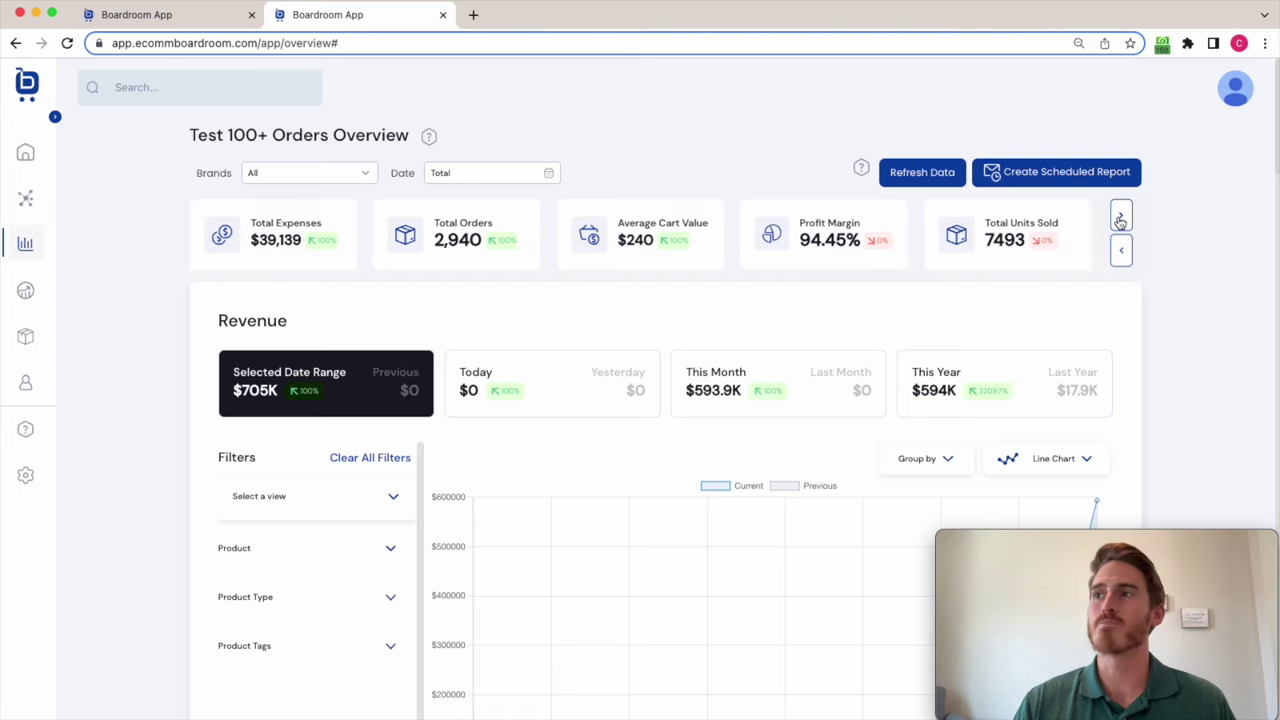
click(1120, 218)
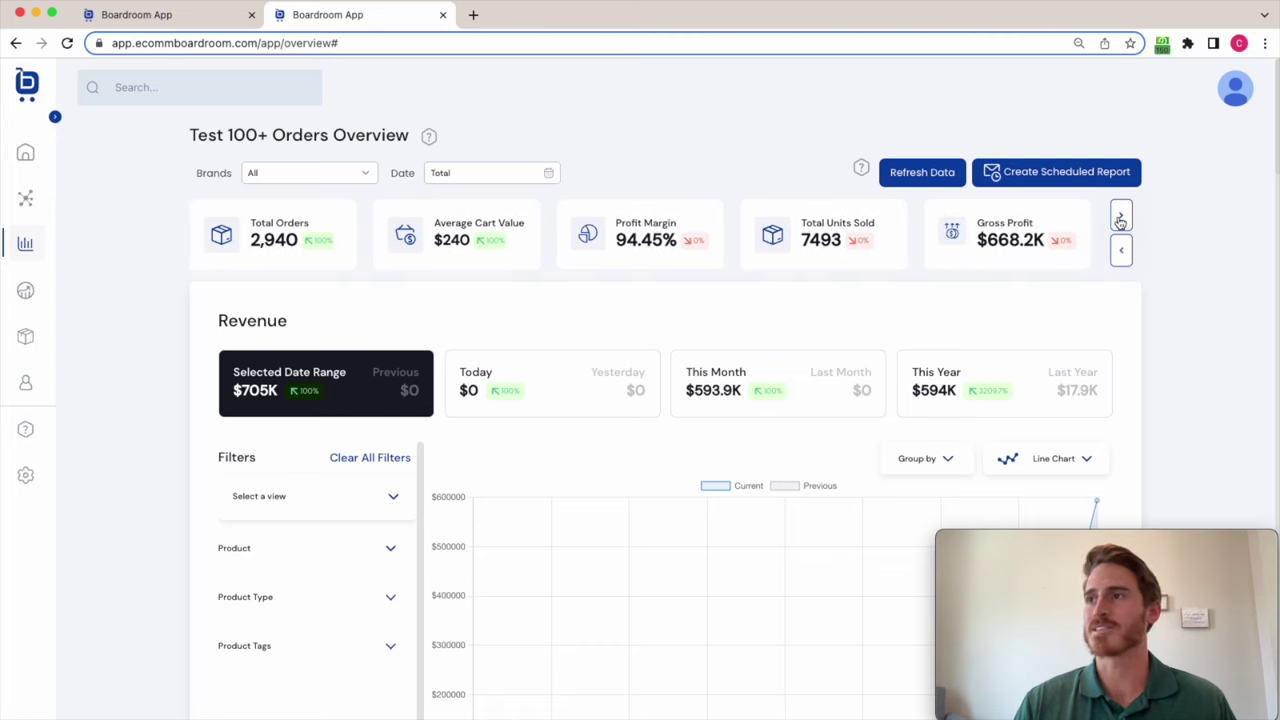
click(1120, 218)
click(1120, 218)
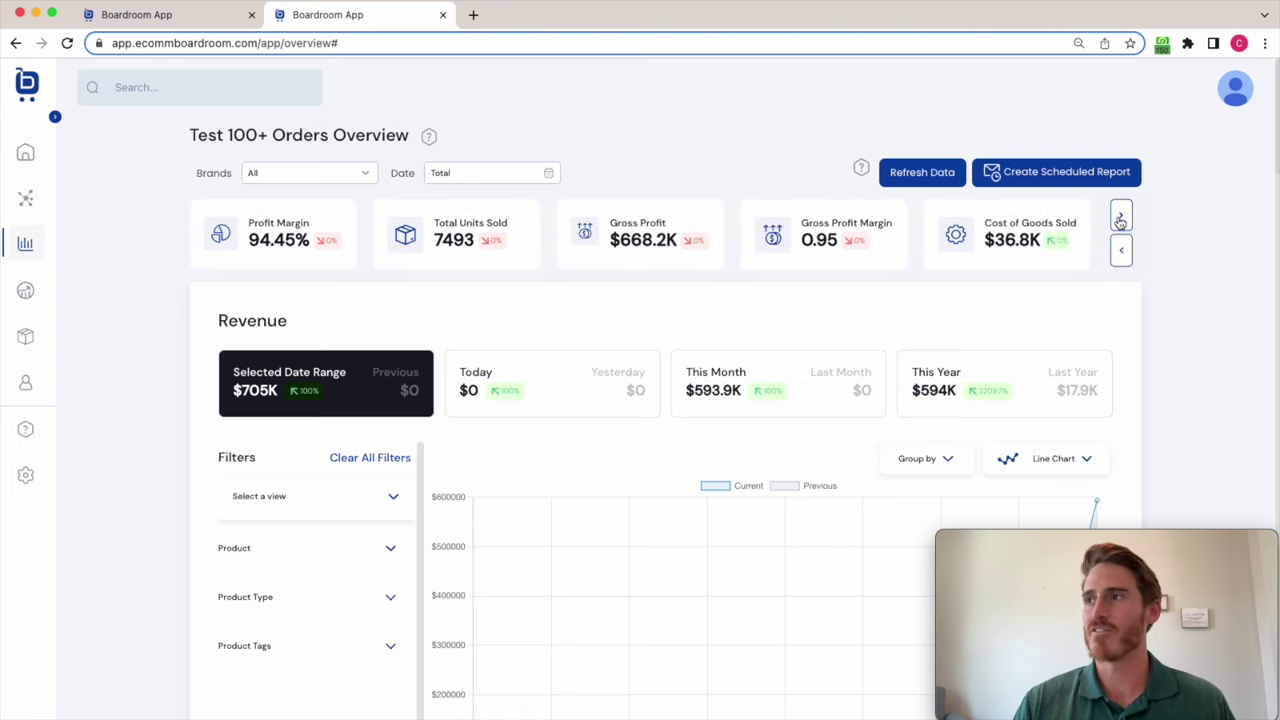
click(1120, 218)
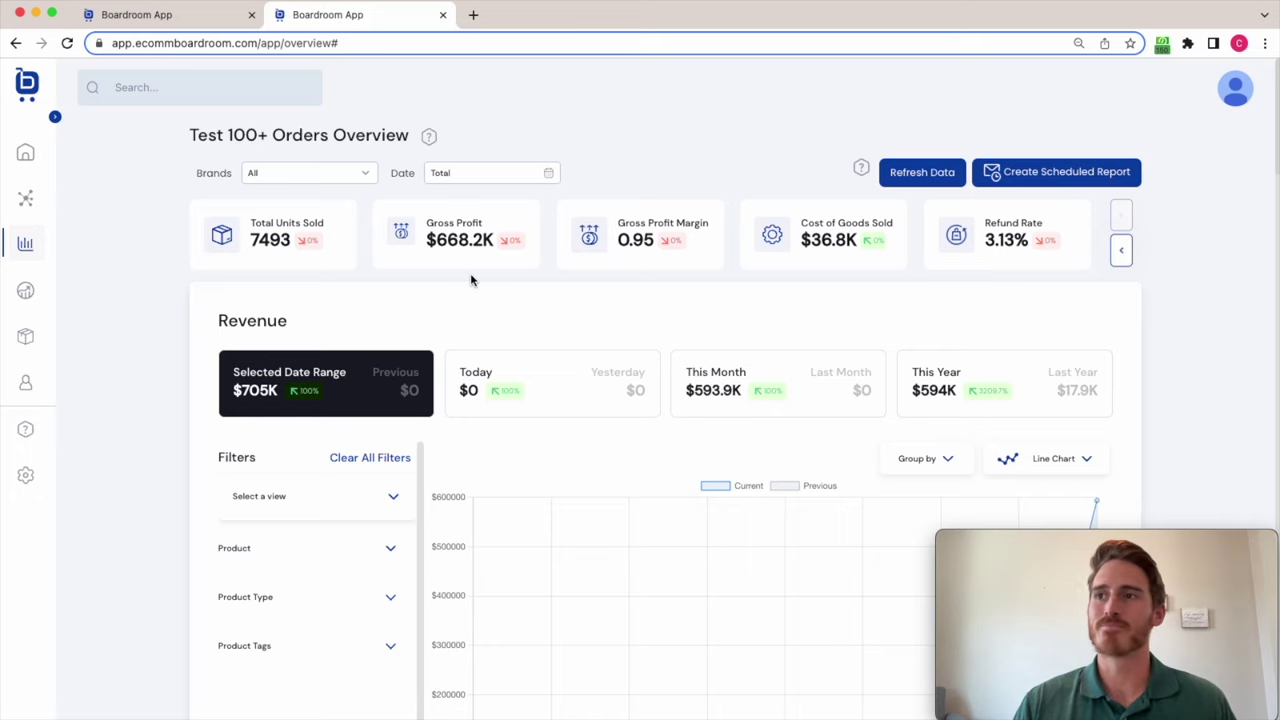
scroll(111, 349, down, 3)
Scroll to the revenue section, then expand and collapse its Product filter
scroll(111, 349, down, 1)
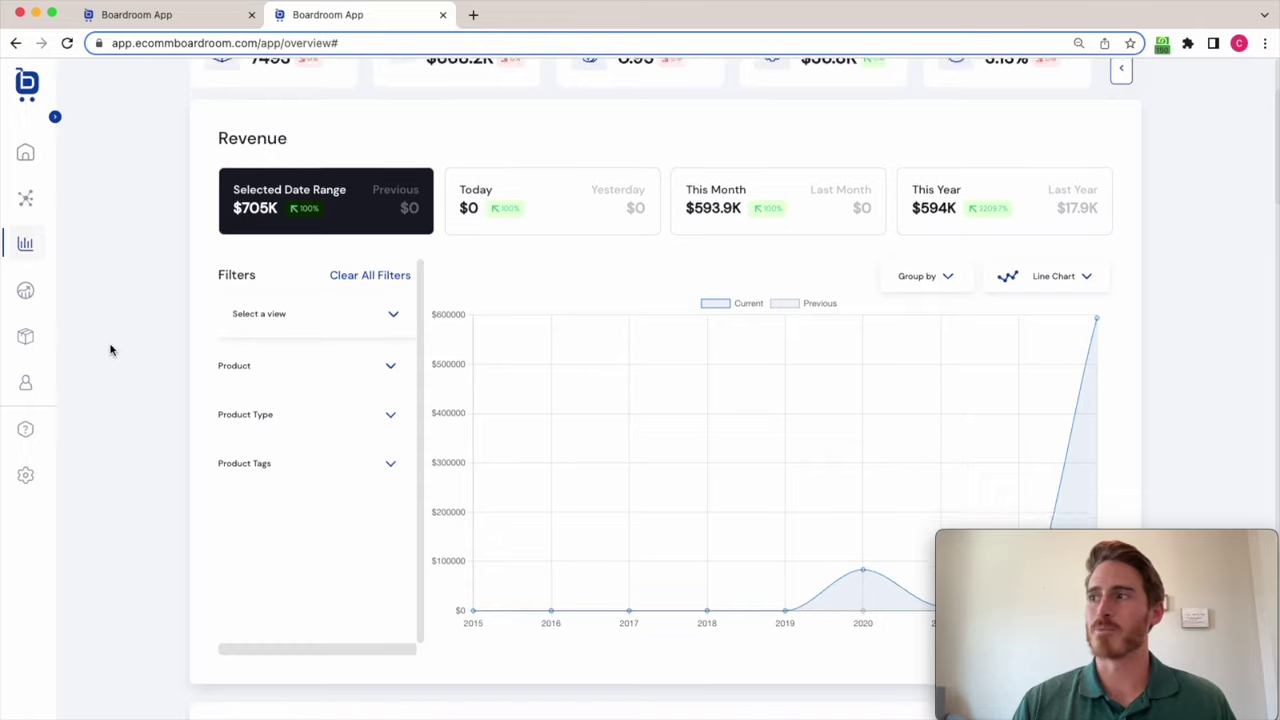
scroll(111, 349, down, 1)
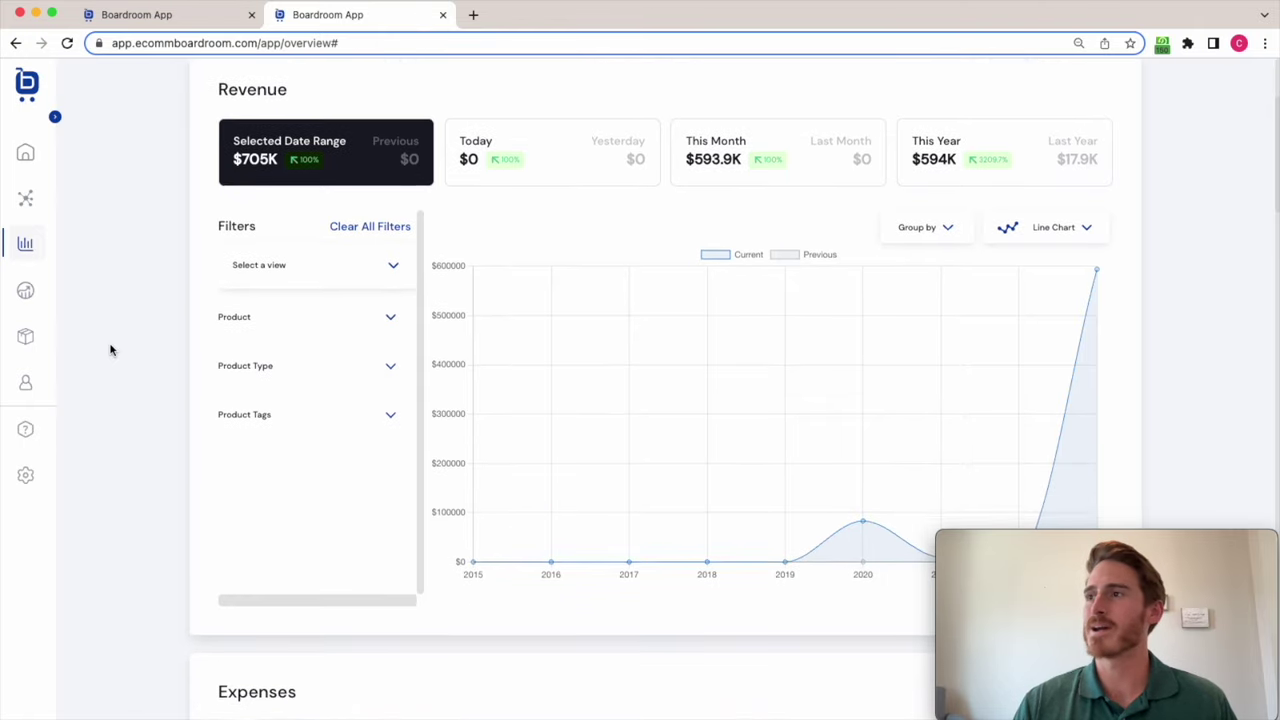
click(390, 280)
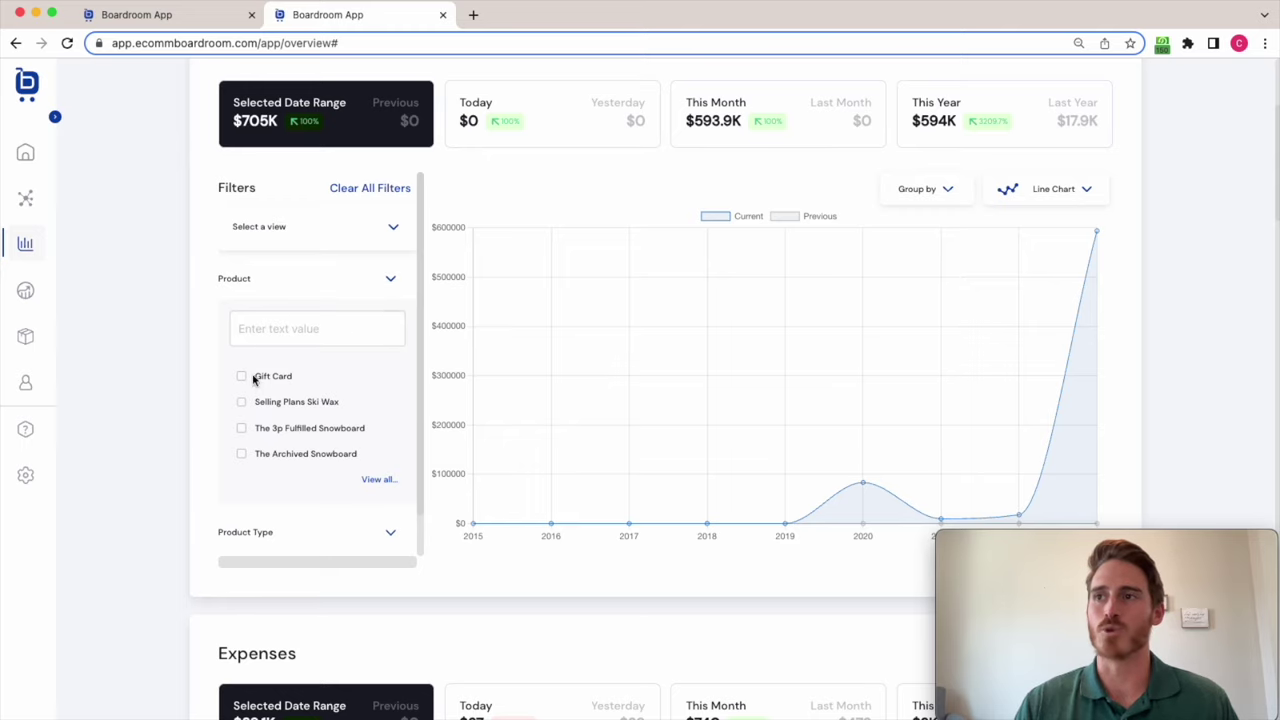
click(390, 277)
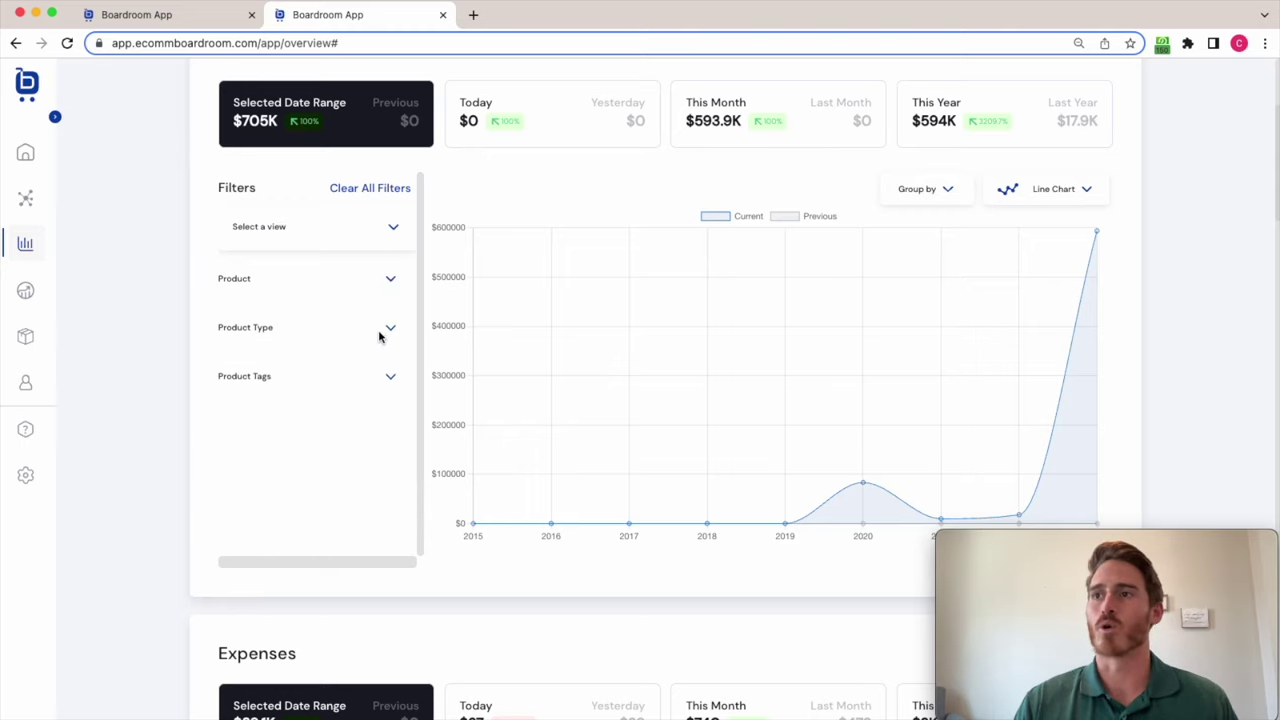
Switch the Expenses chart to This Month's daily June figures, then return to the top
scroll(156, 419, down, 5)
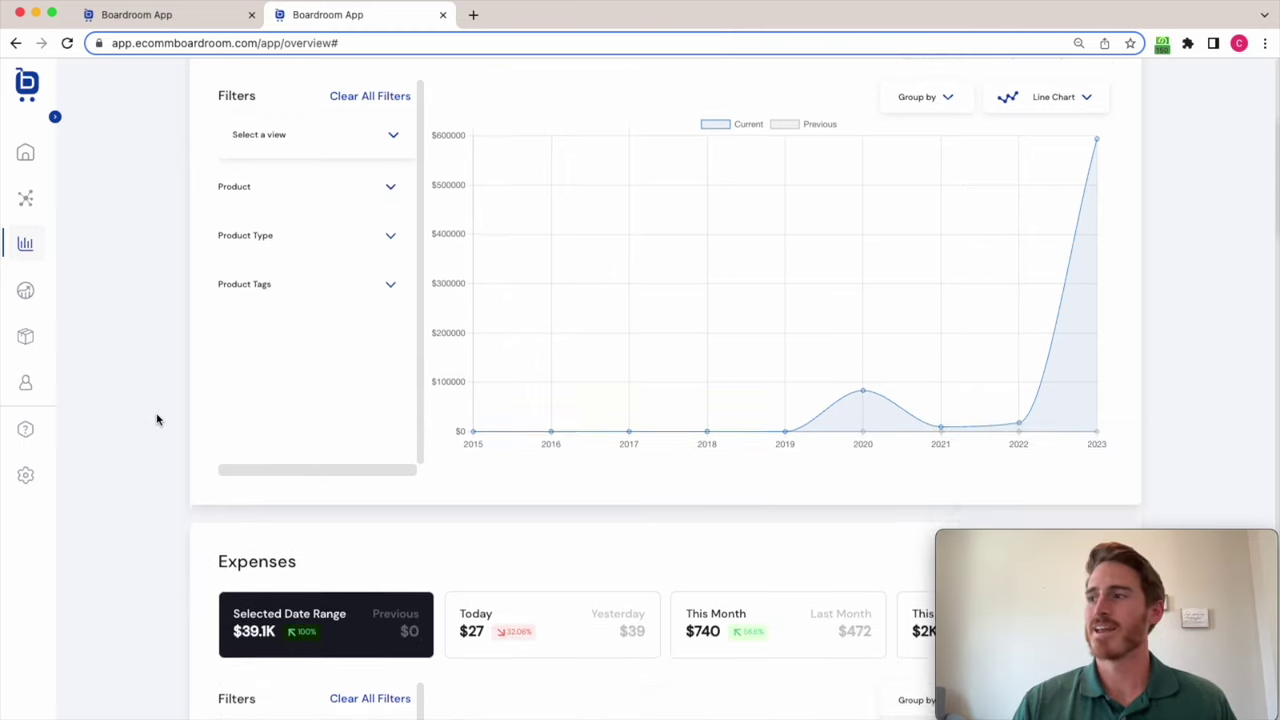
scroll(156, 419, down, 3)
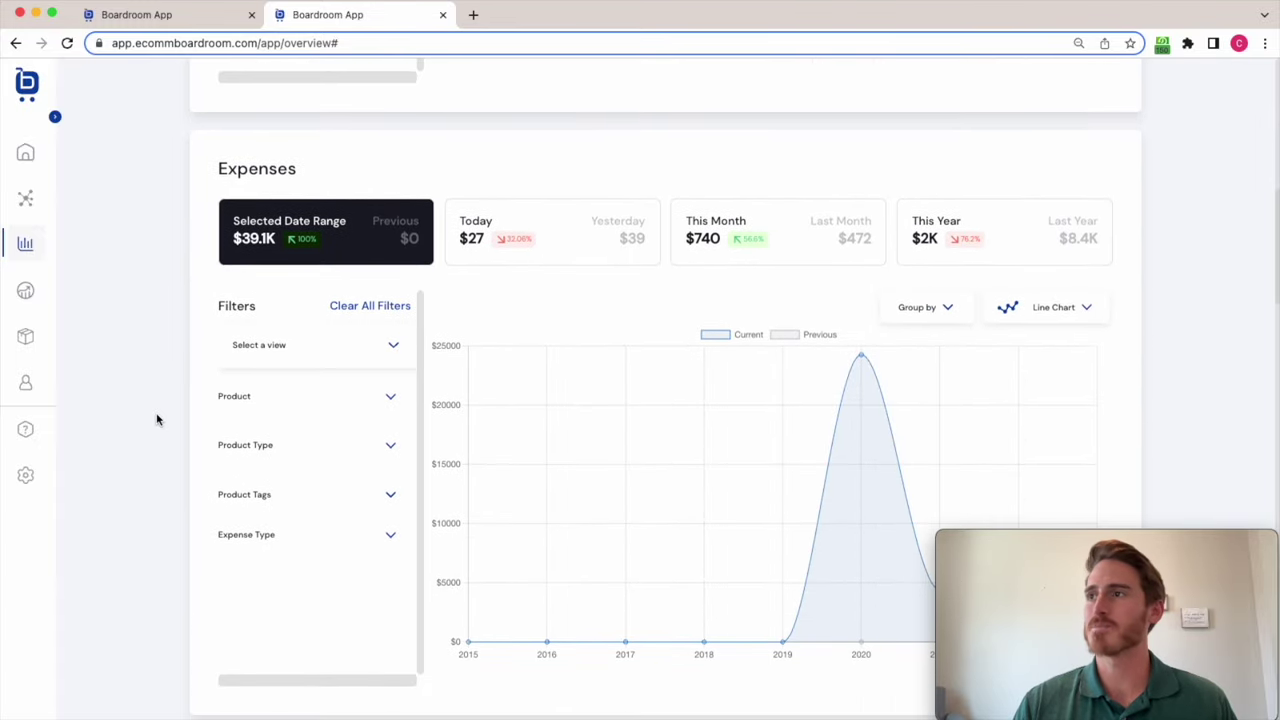
click(709, 262)
scroll(640, 335, down, 2)
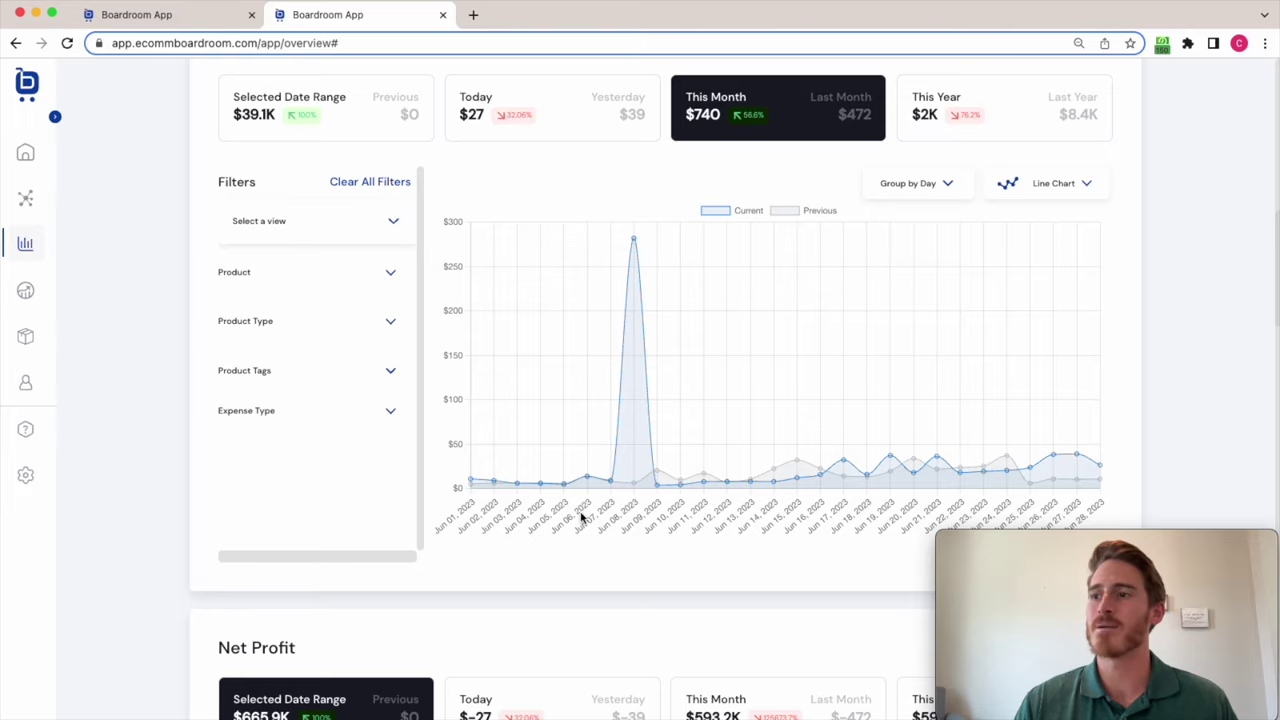
scroll(581, 518, down, 14)
scroll(581, 518, down, 20)
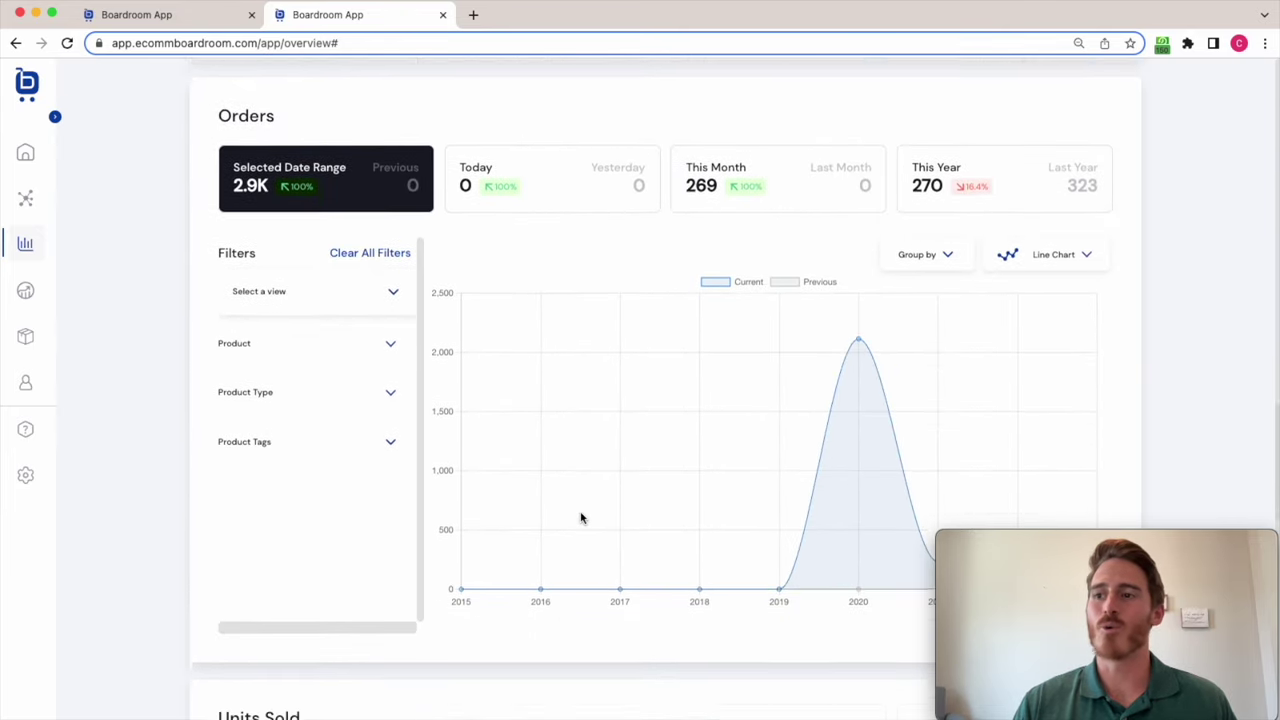
scroll(581, 518, down, 2)
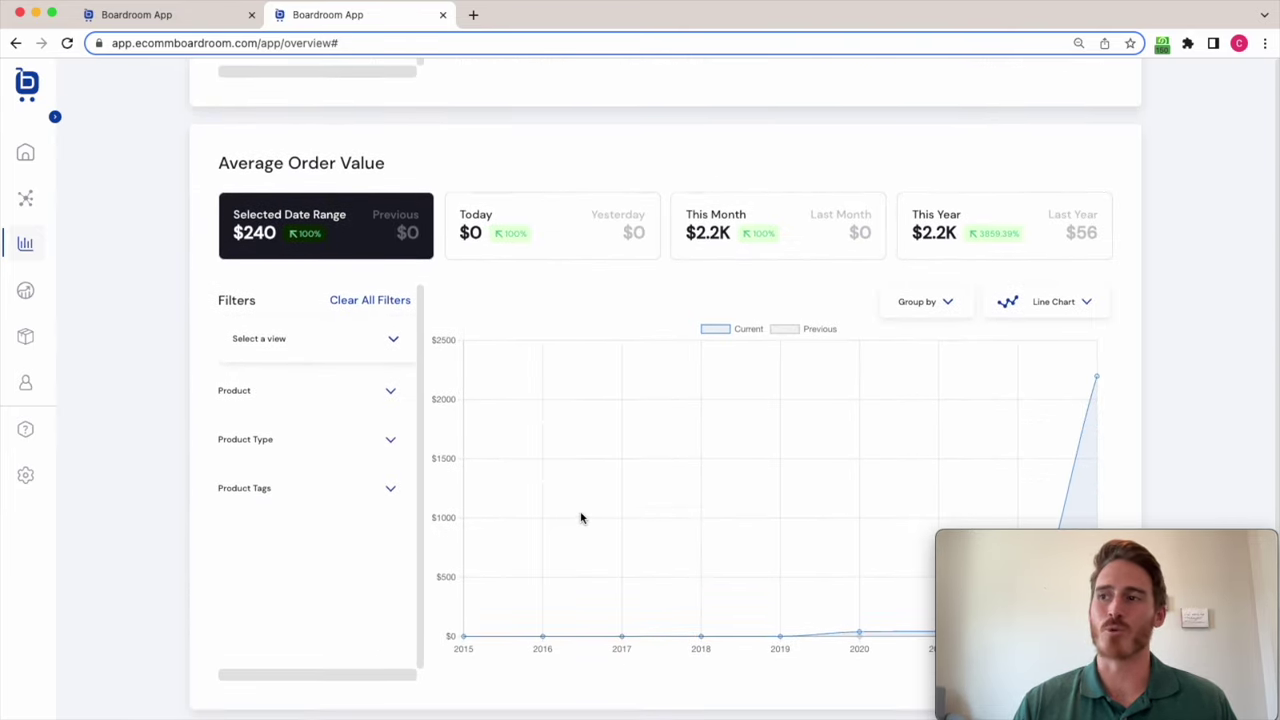
scroll(158, 371, up, 4)
scroll(158, 371, up, 20)
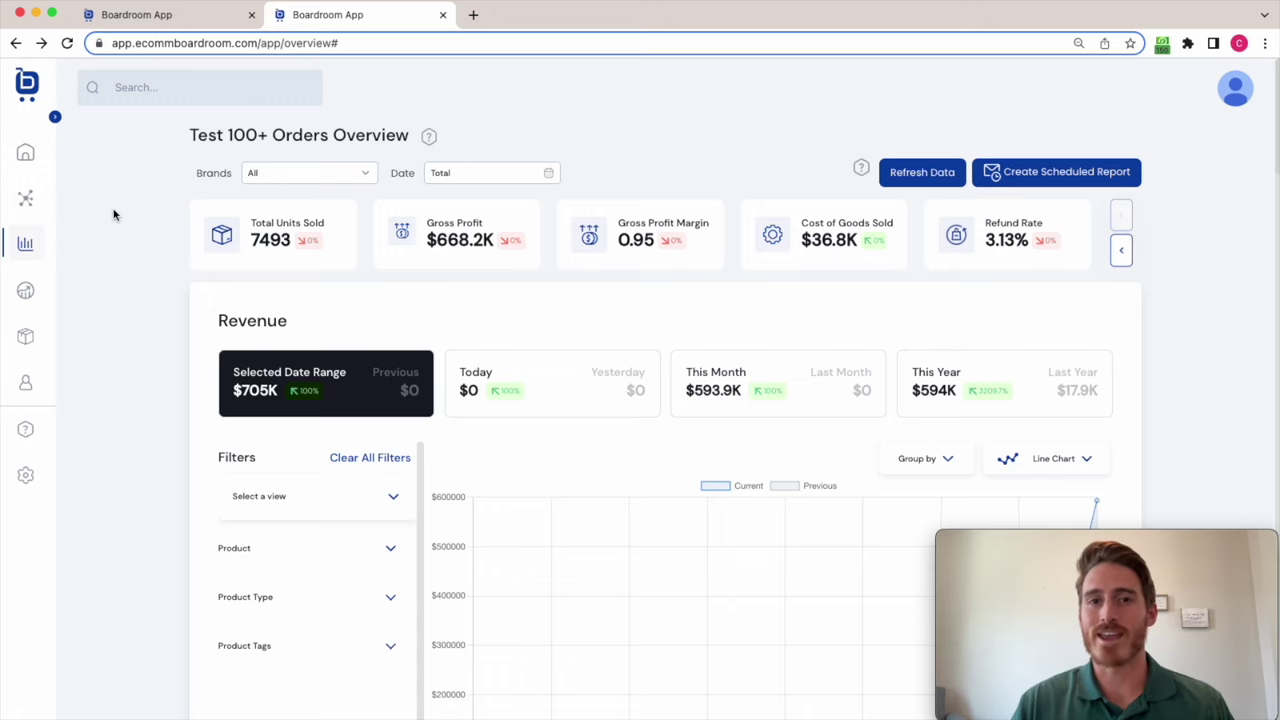
Open Insights > Inventory to view fastest-selling, slowest-selling and stockout products
click(55, 117)
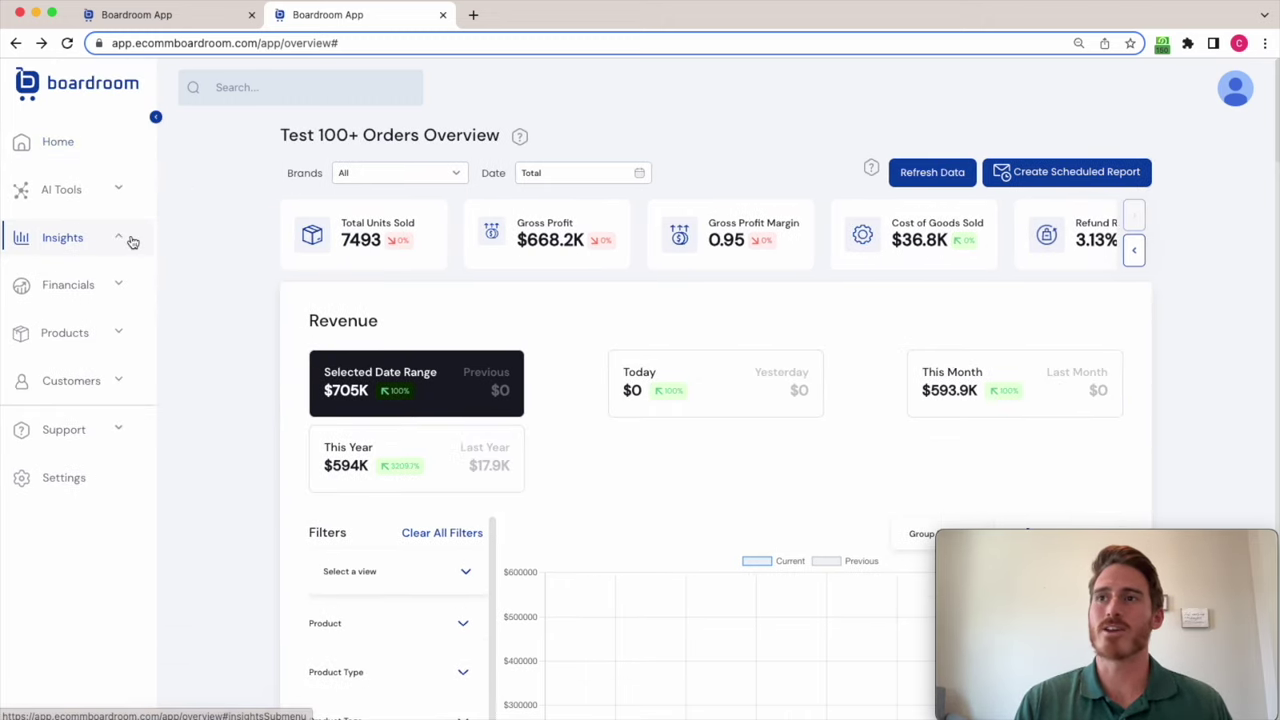
click(130, 239)
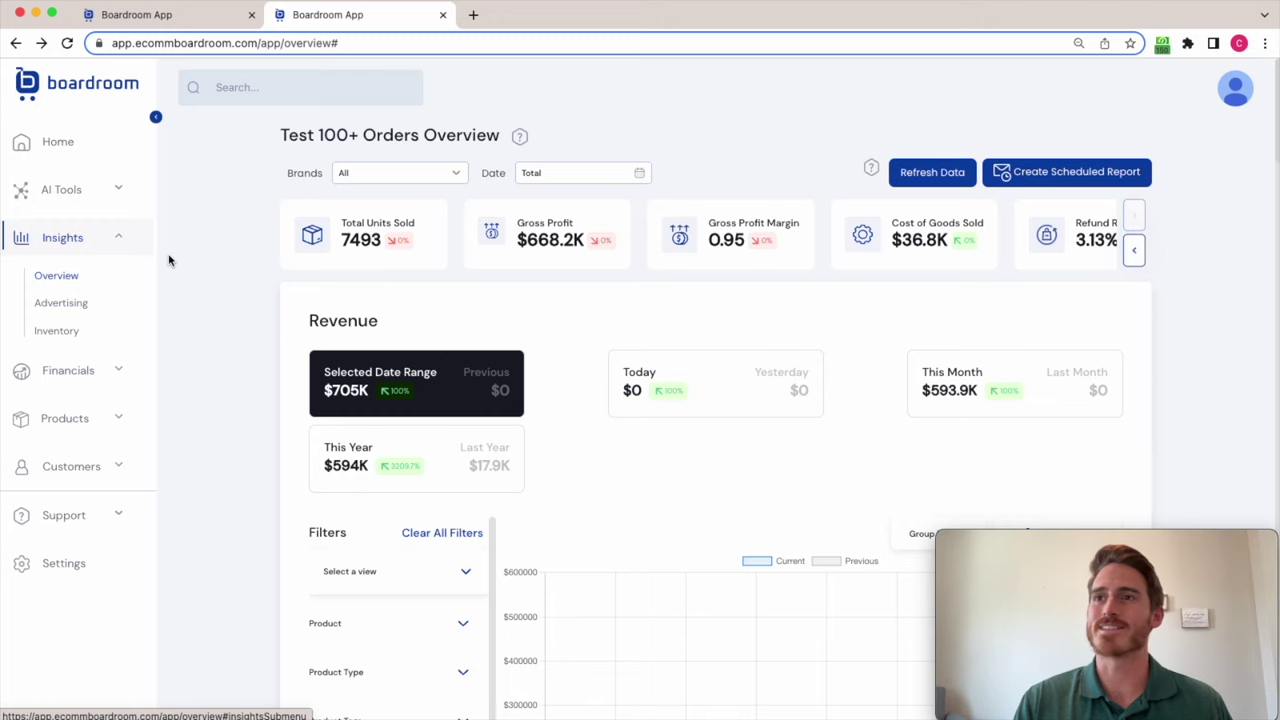
click(76, 335)
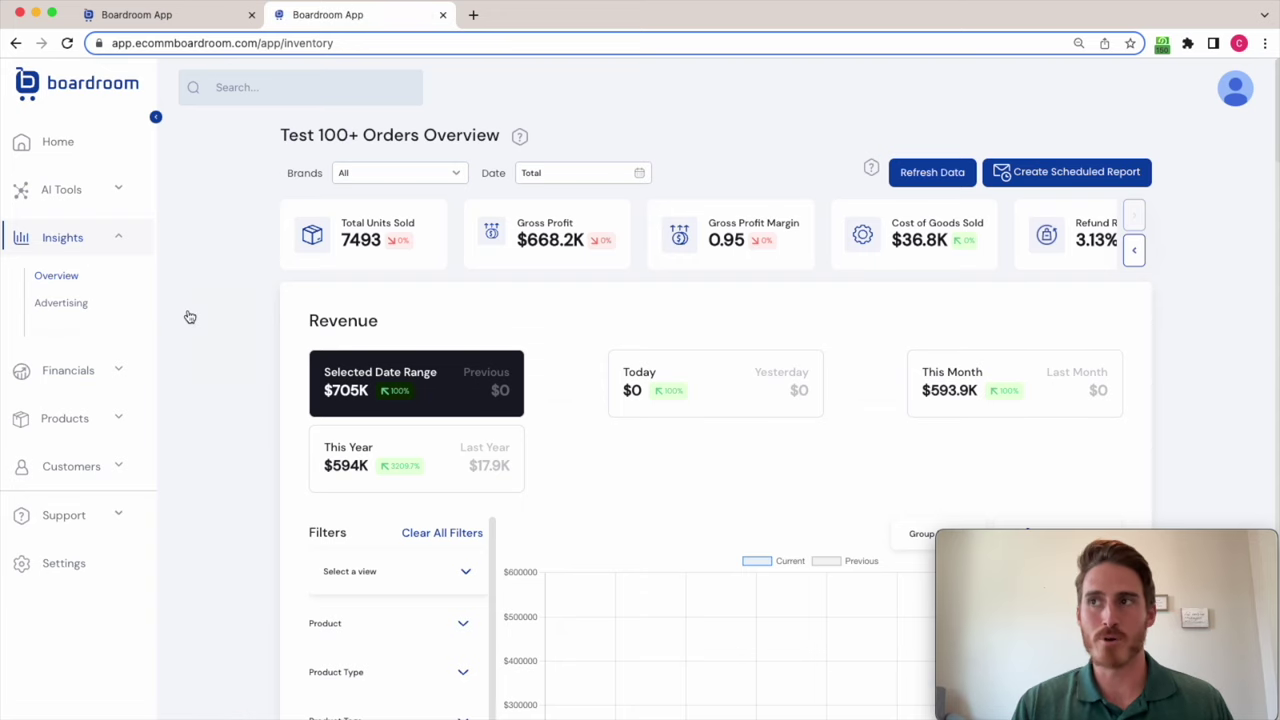
scroll(105, 338, down, 2)
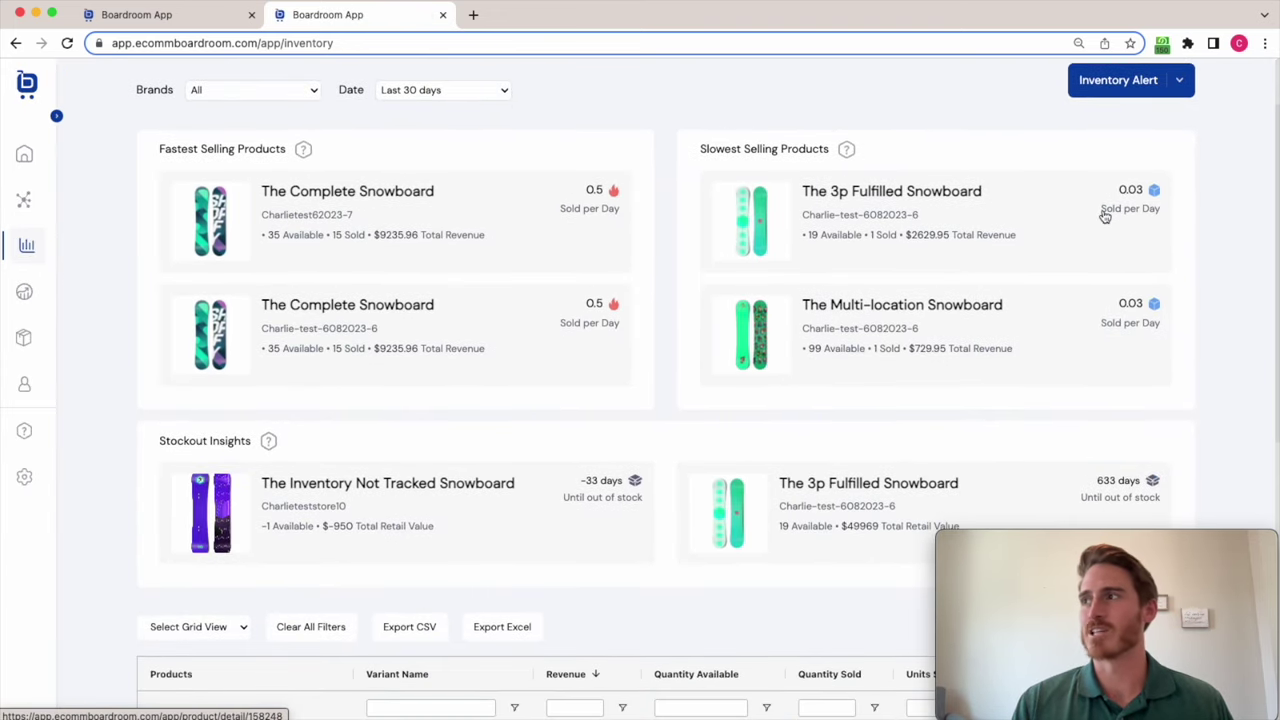
scroll(1202, 247, up, 2)
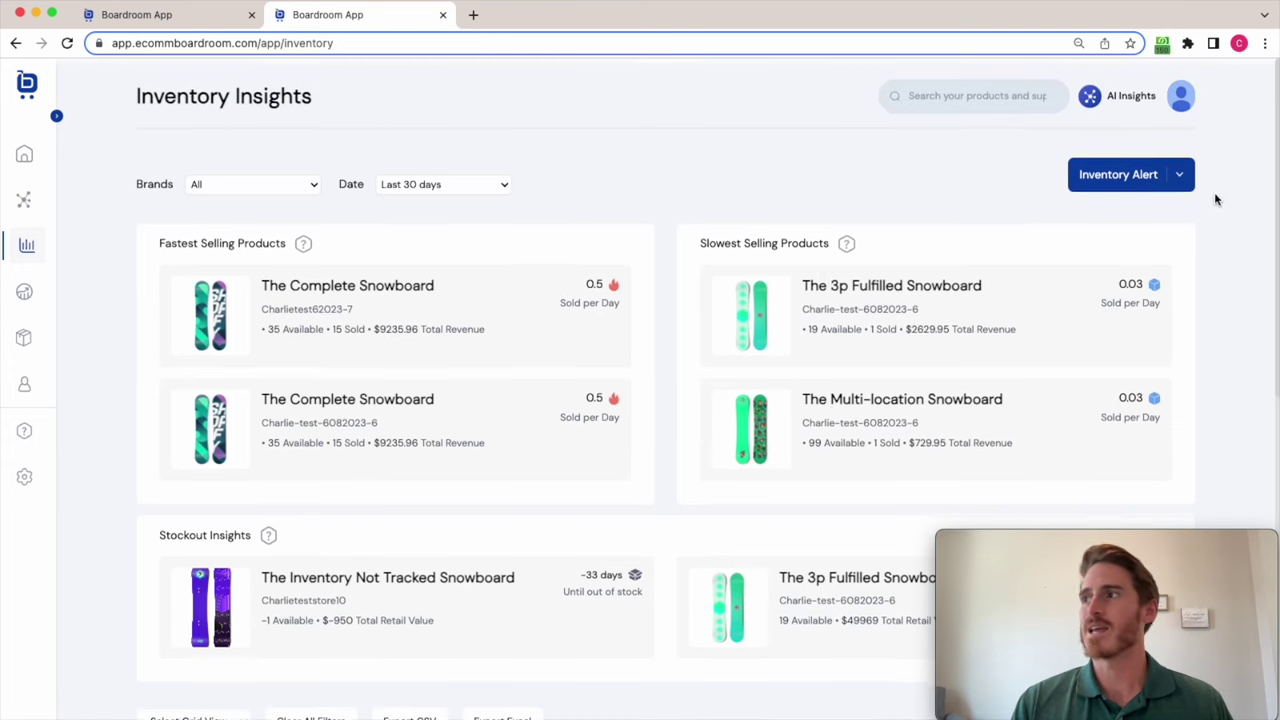
Check the Inventory Alert options, then expand the sidebar's Customers section
click(1180, 172)
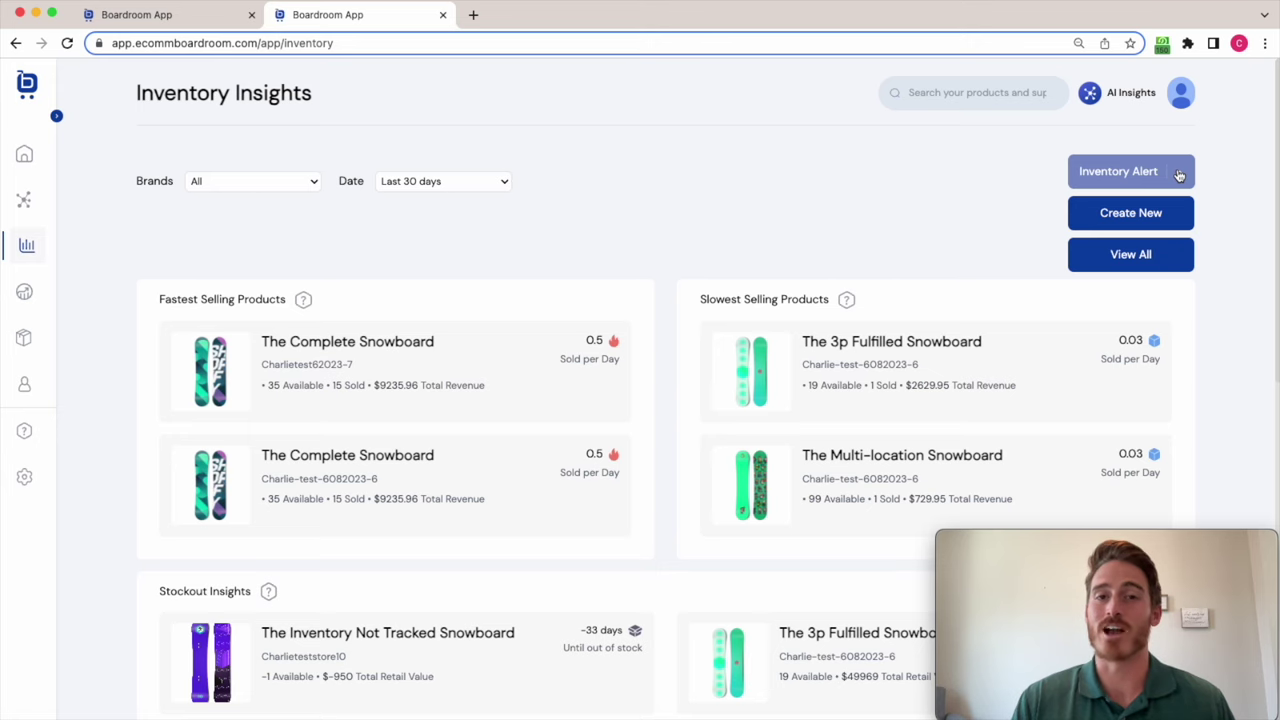
click(1180, 175)
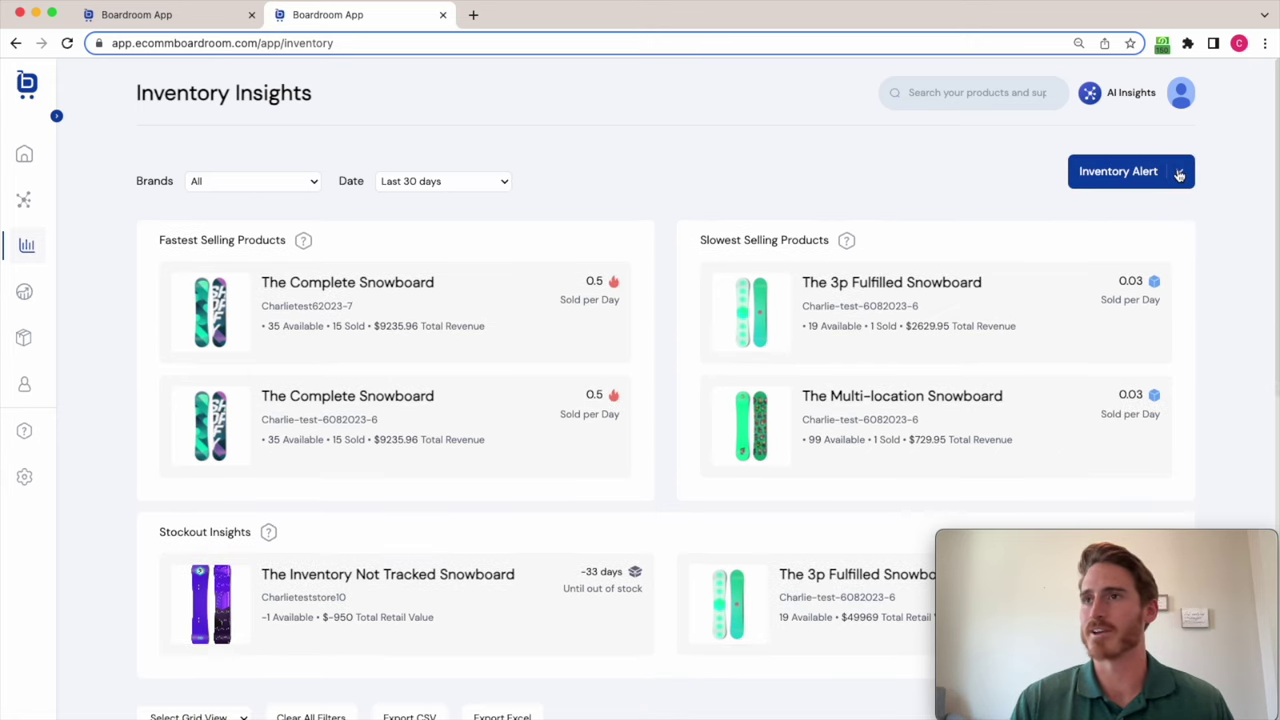
click(57, 117)
click(127, 388)
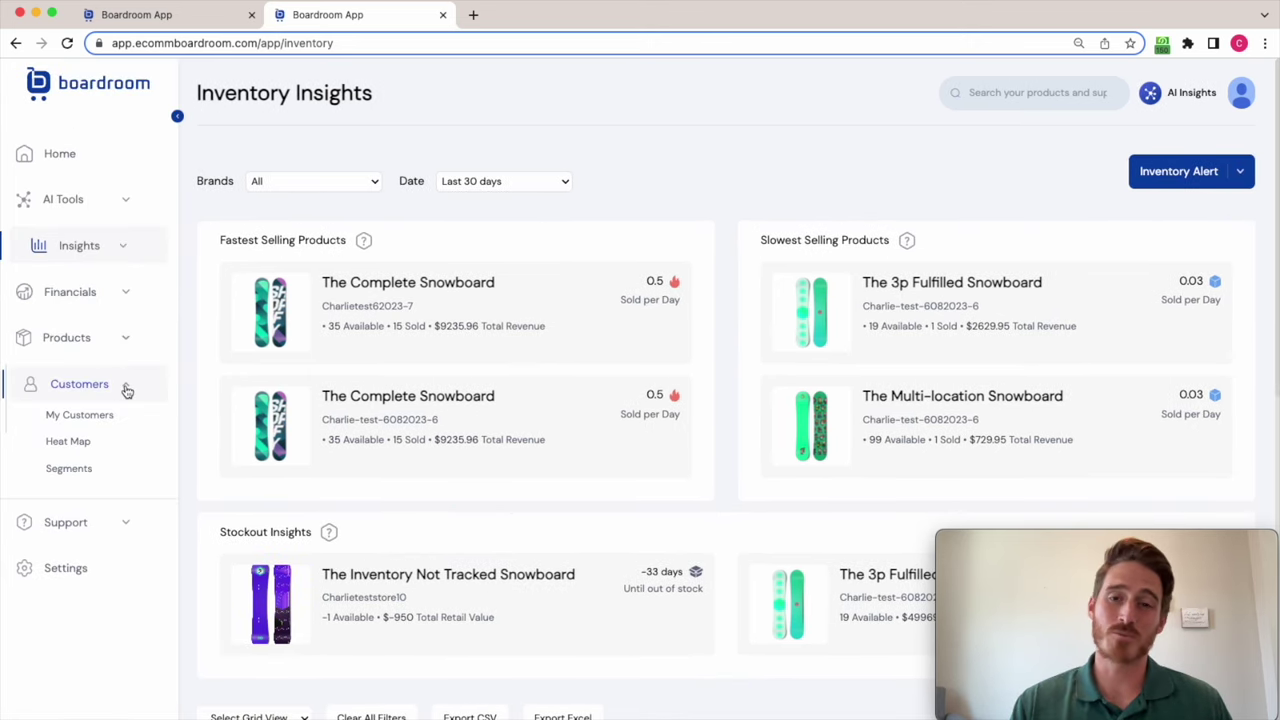
Open the My Customers page with the date range set to Total
click(106, 416)
click(368, 185)
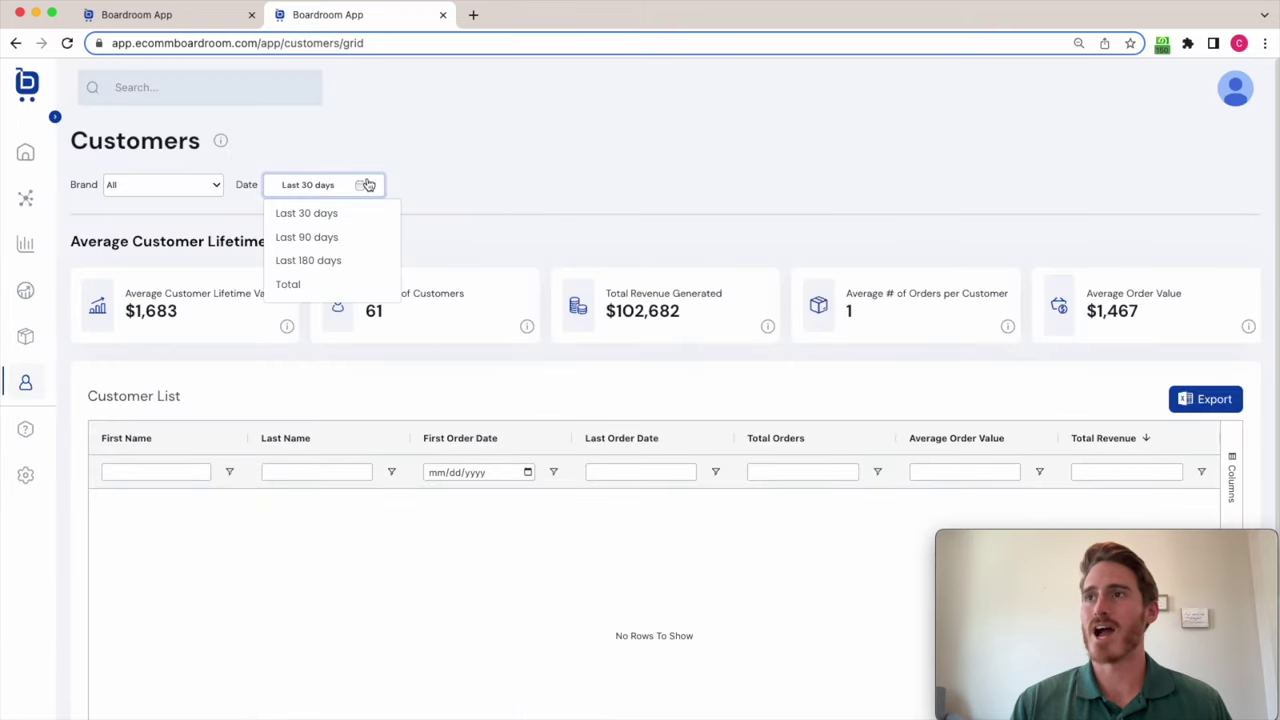
click(320, 284)
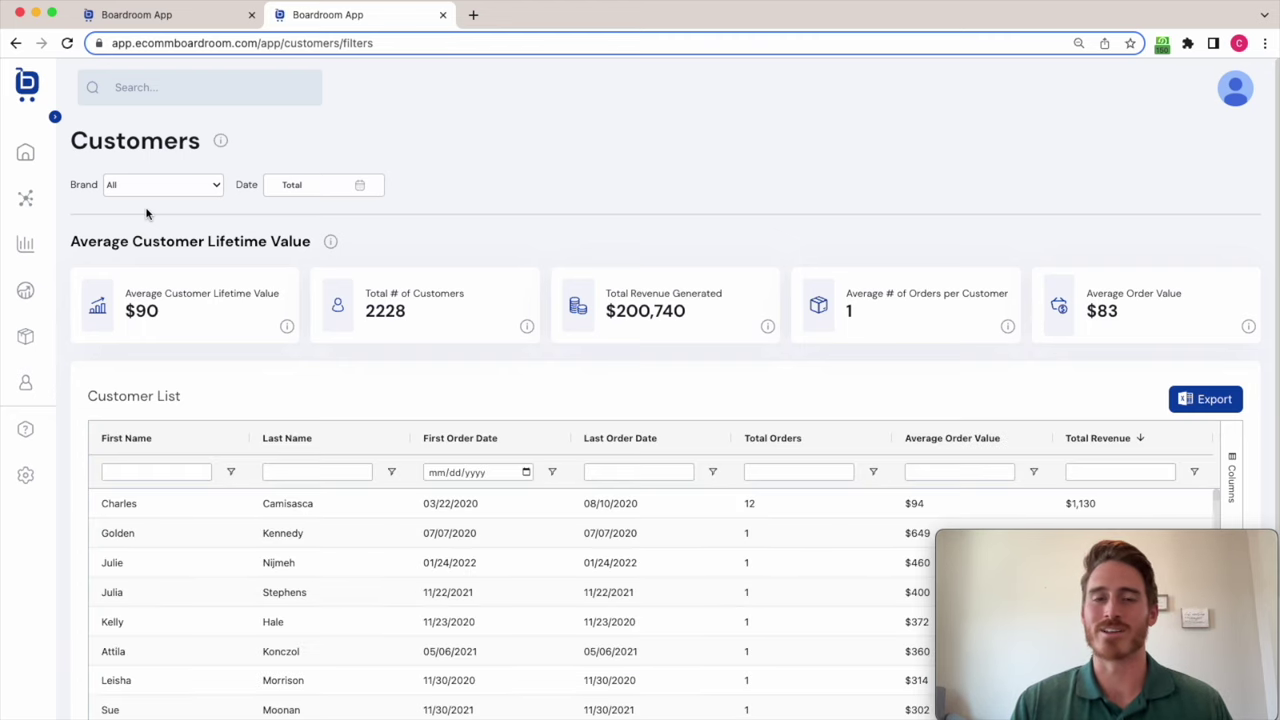
scroll(591, 326, down, 3)
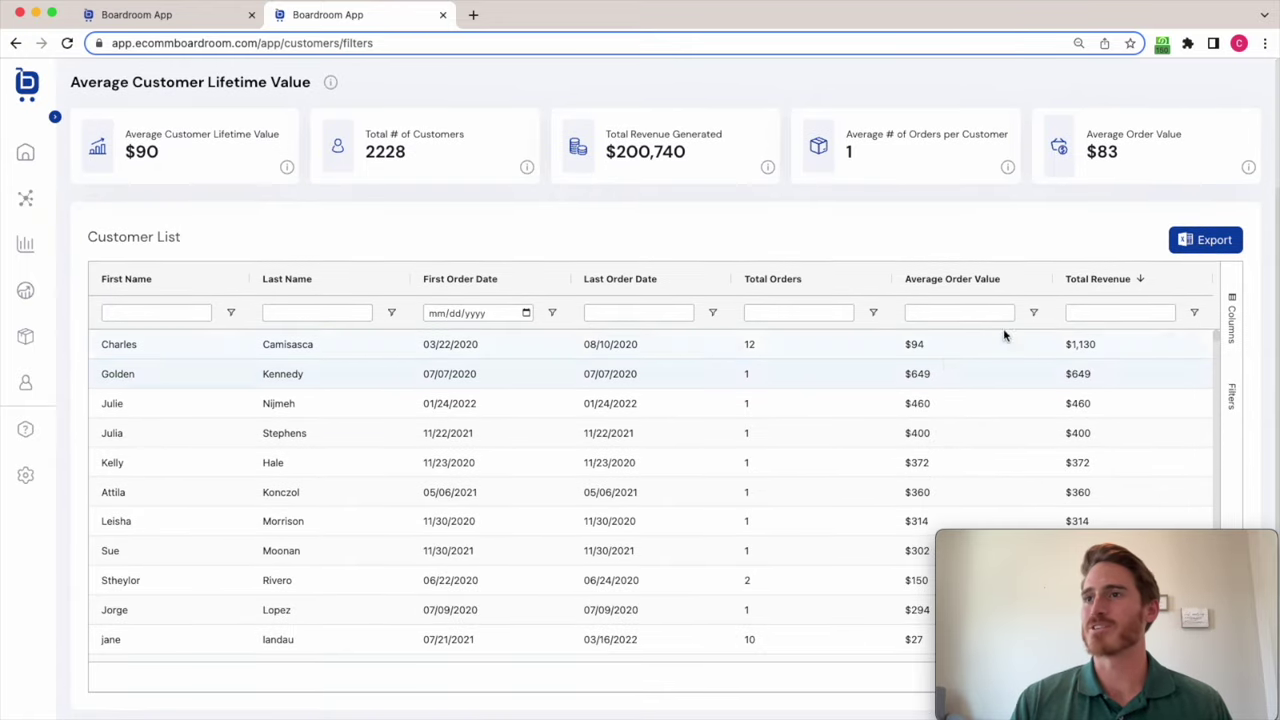
Show all Customer List columns and scroll across them, ending in the State filter box
click(1232, 320)
click(1055, 280)
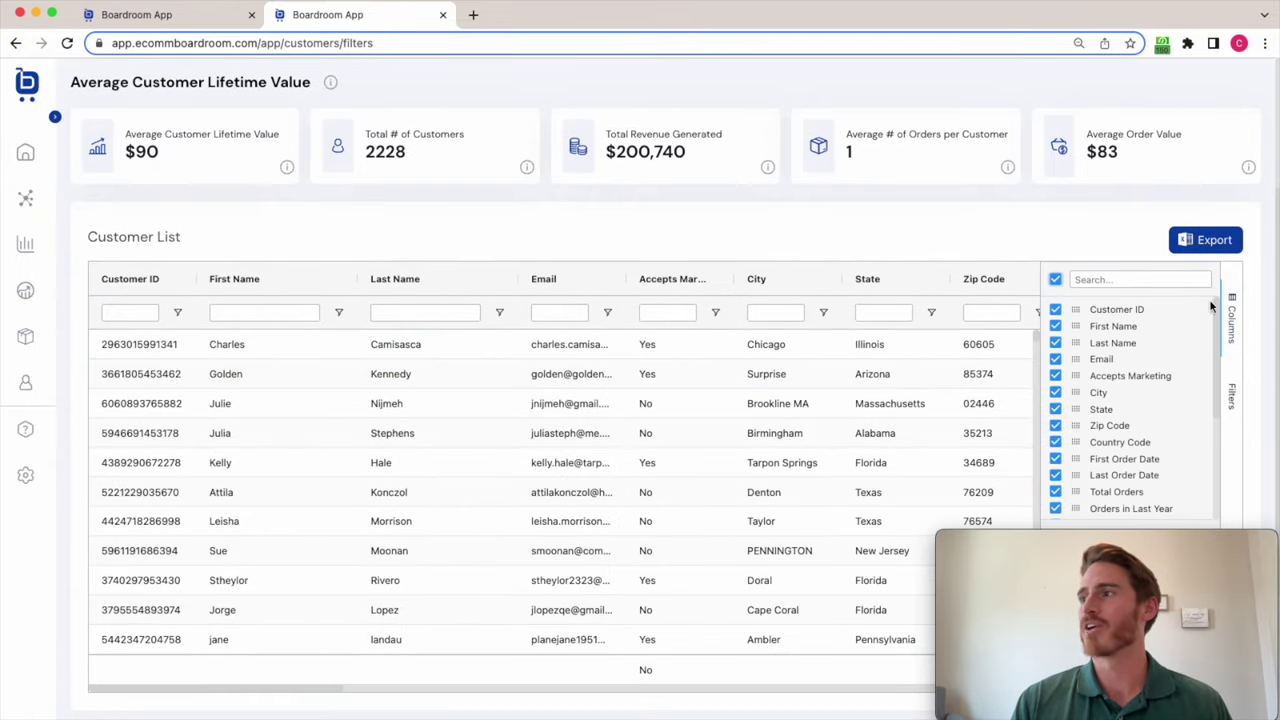
click(1232, 318)
scroll(751, 438, right, 5)
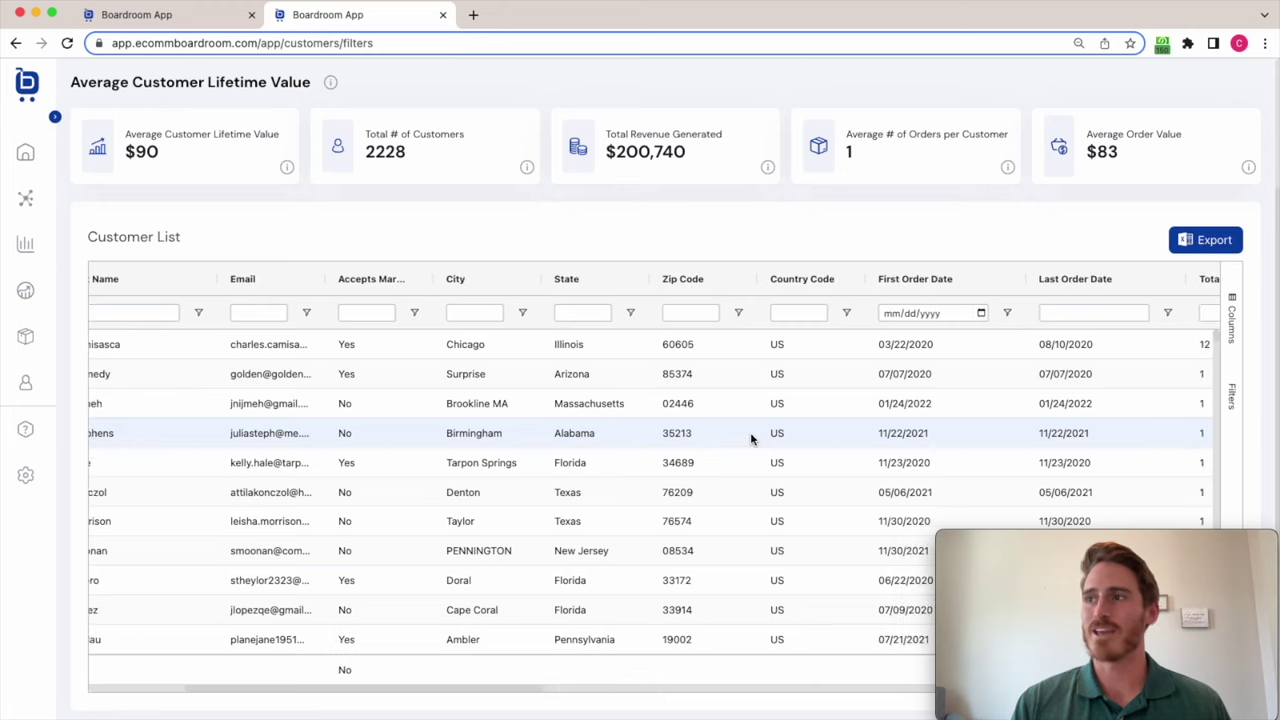
scroll(751, 438, right, 15)
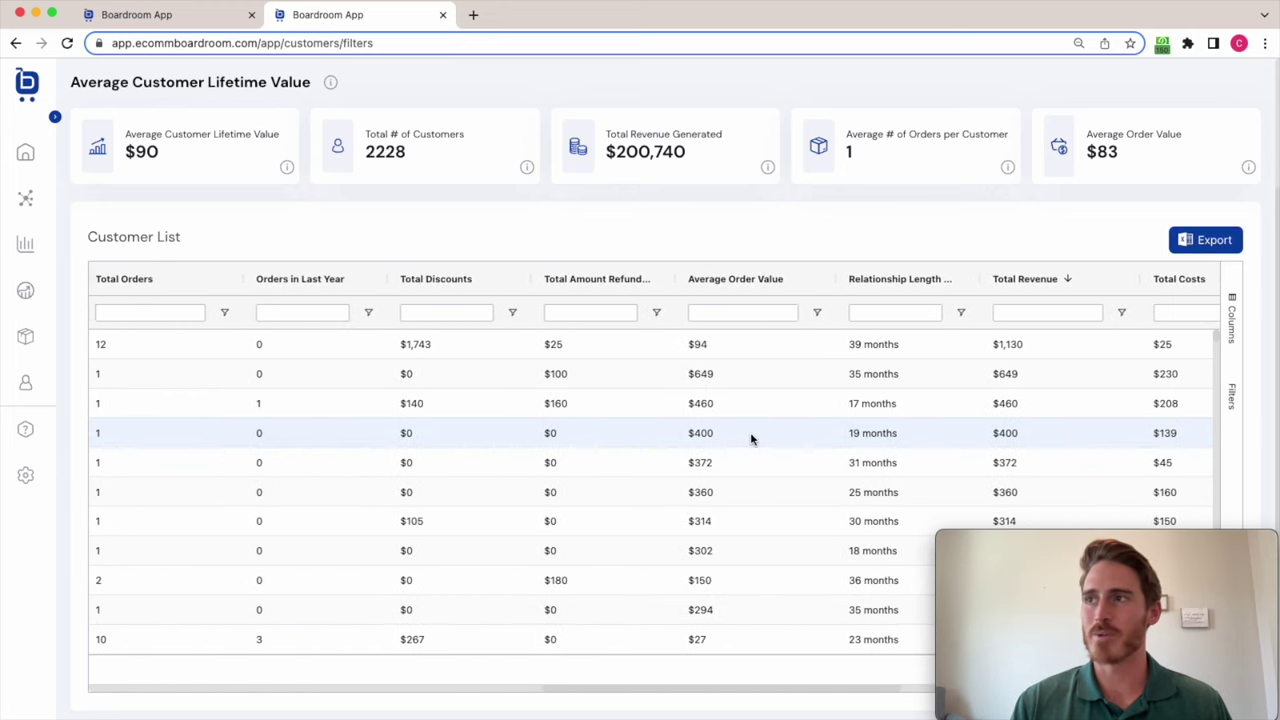
scroll(750, 432, right, 1)
scroll(751, 438, left, 20)
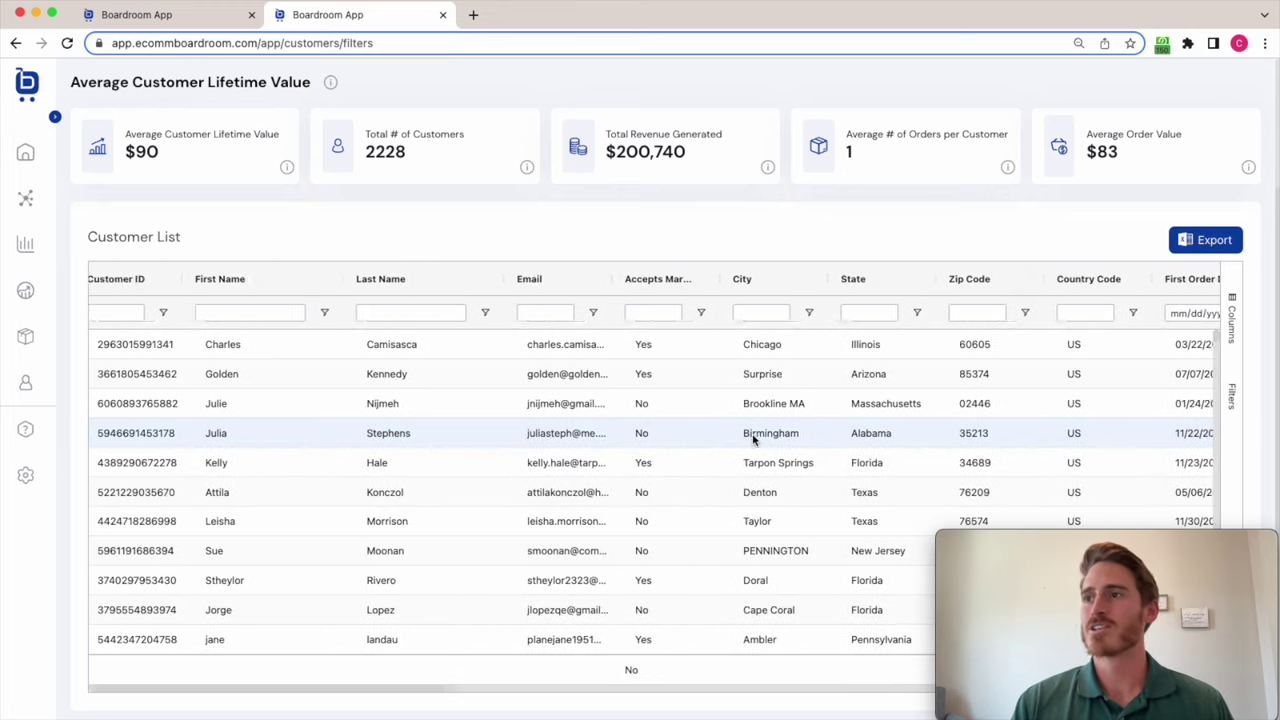
click(857, 313)
Filter the Customer List by State 'IL' and scroll across the Illinois results
text(IL)
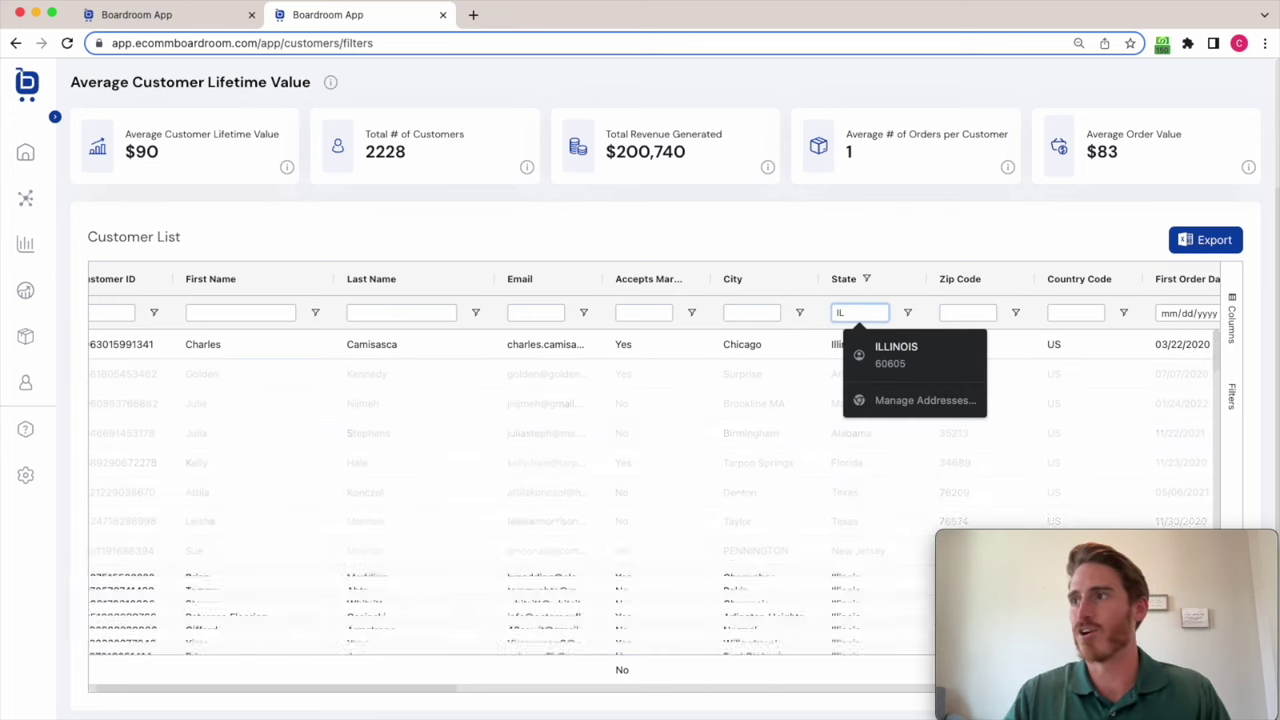
click(812, 204)
scroll(805, 347, right, 1)
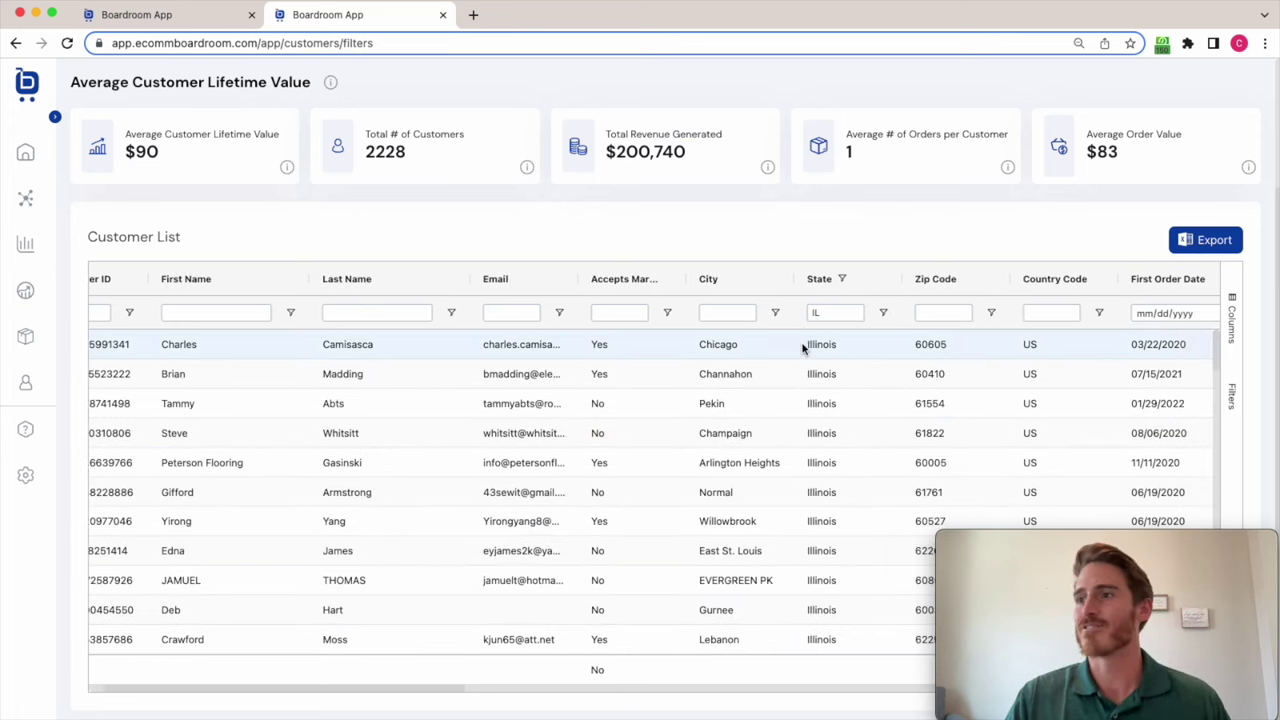
scroll(809, 463, right, 5)
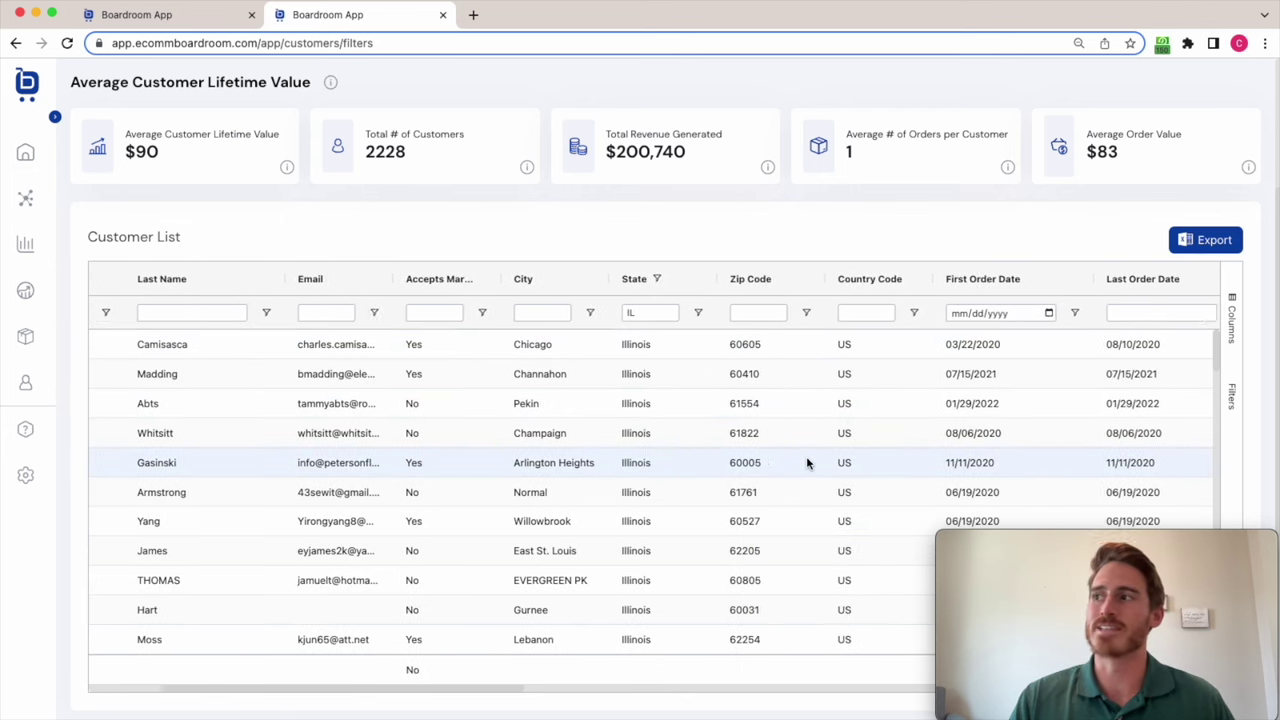
scroll(809, 463, left, 6)
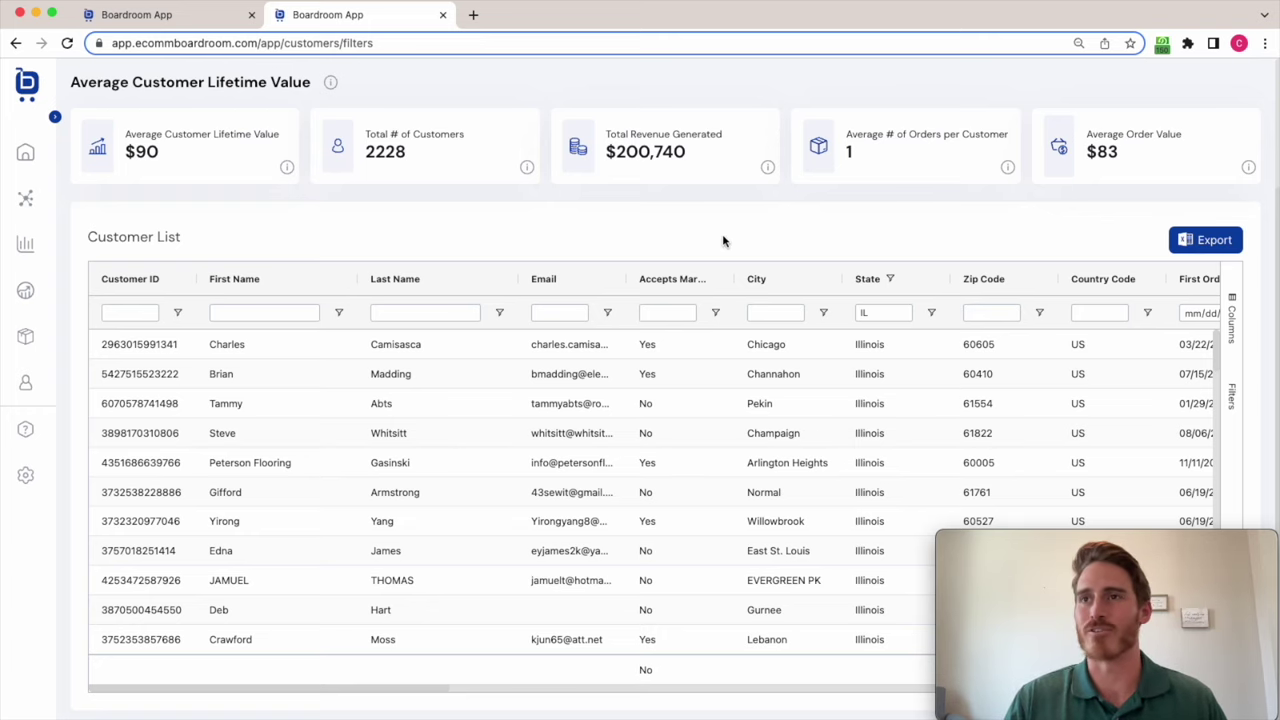
Open Customers > Segments and expand, then collapse, the Bargain Hunters list
click(55, 117)
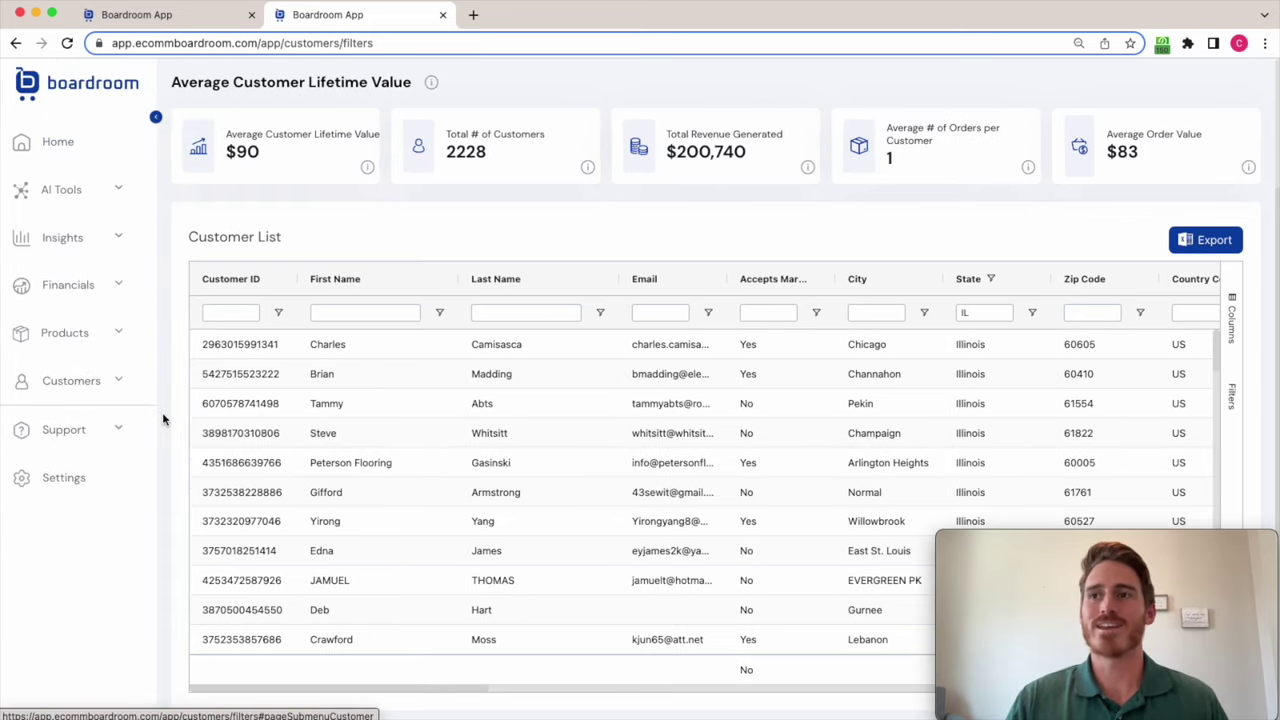
click(120, 382)
click(60, 474)
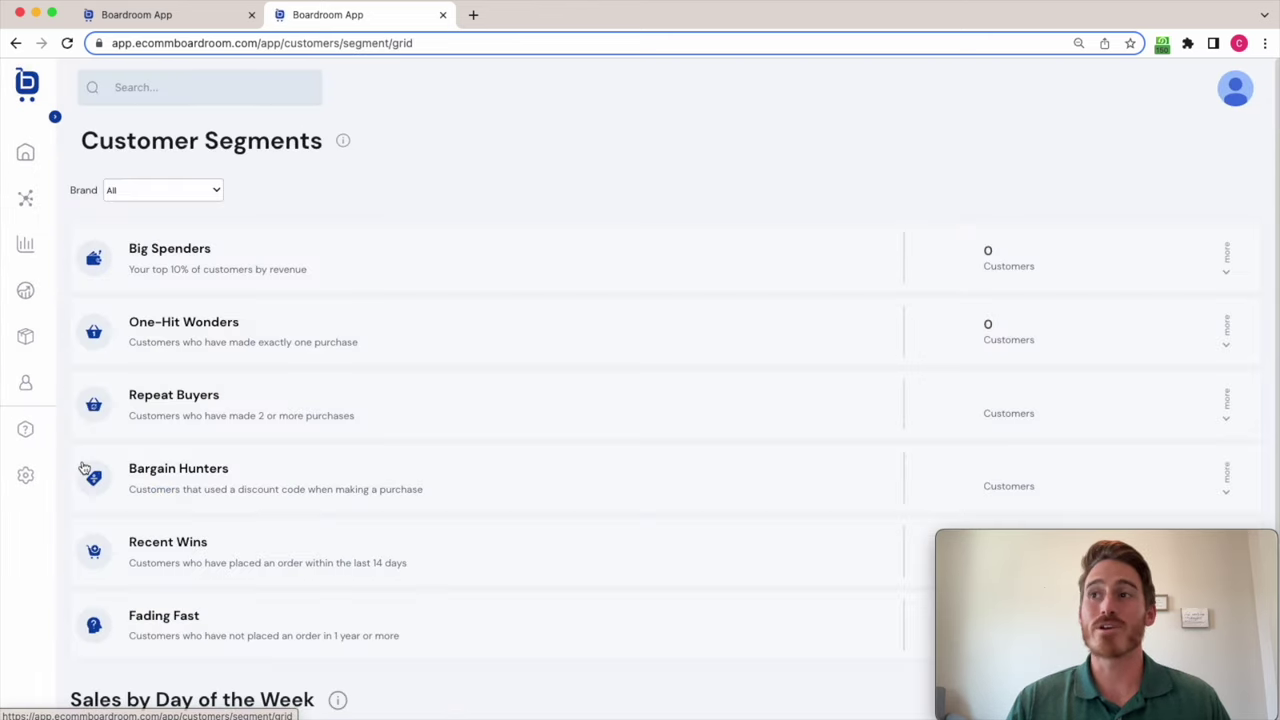
scroll(762, 235, down, 1)
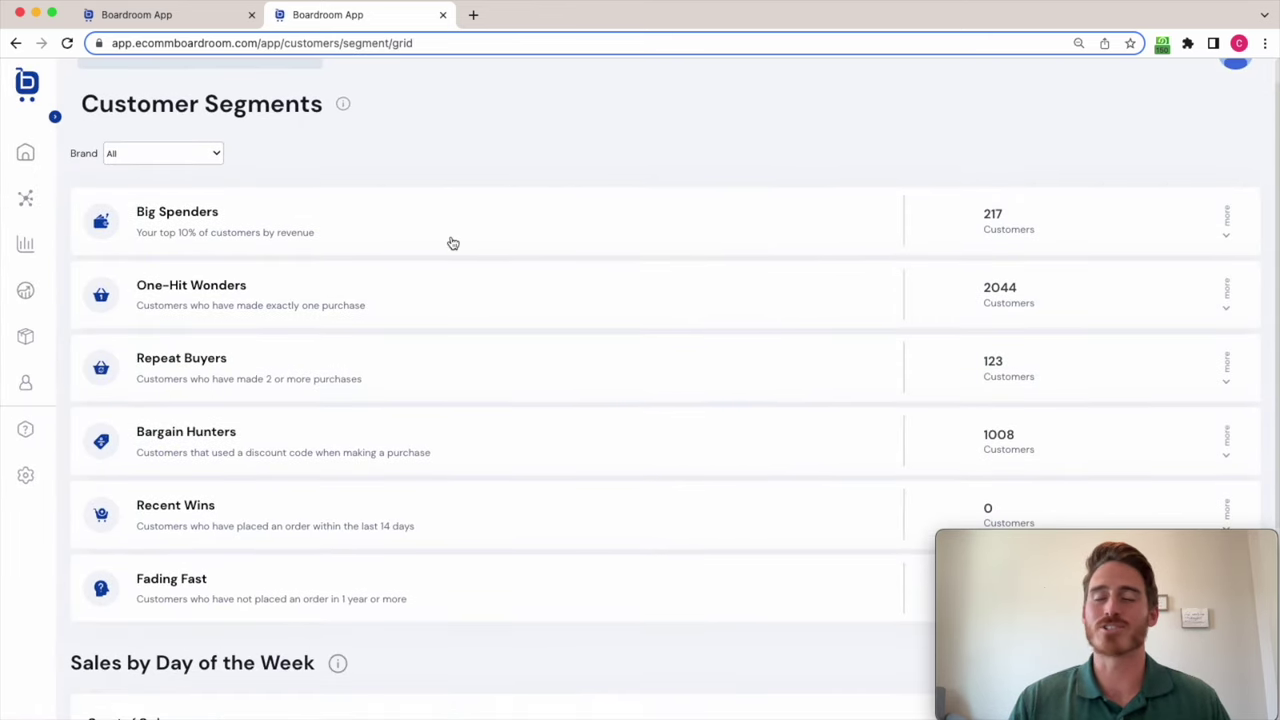
scroll(453, 243, down, 2)
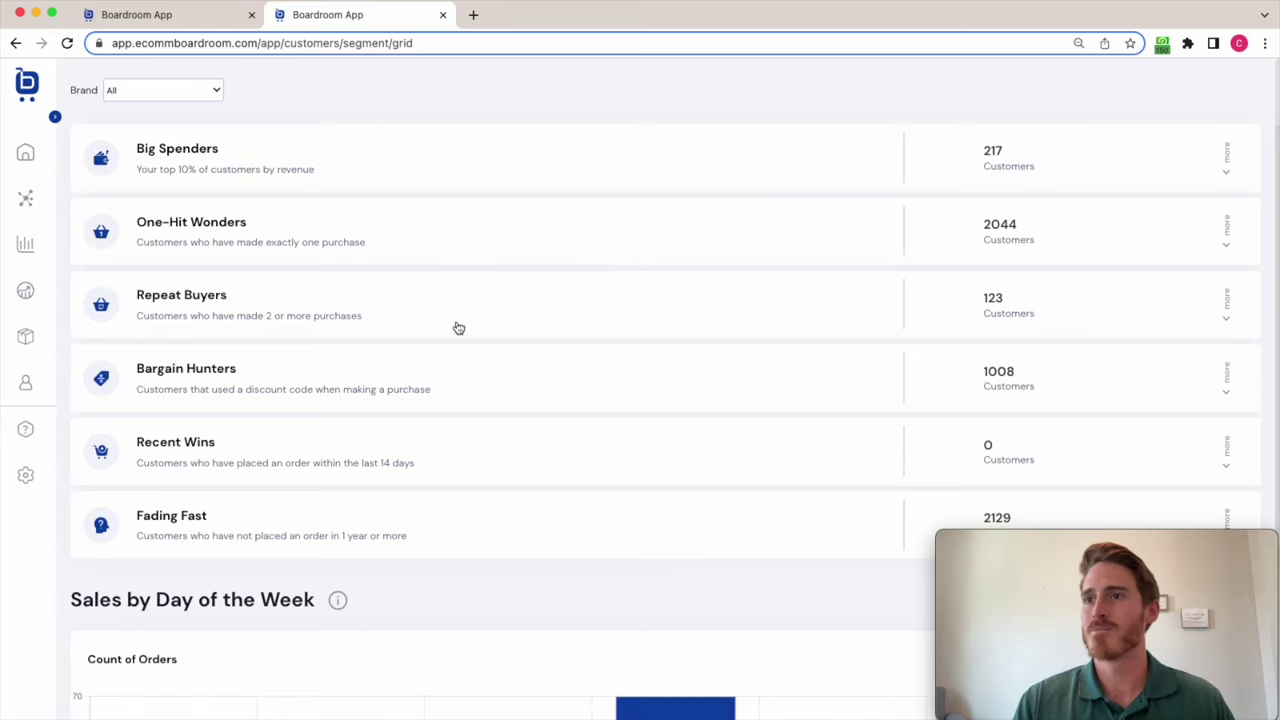
click(491, 383)
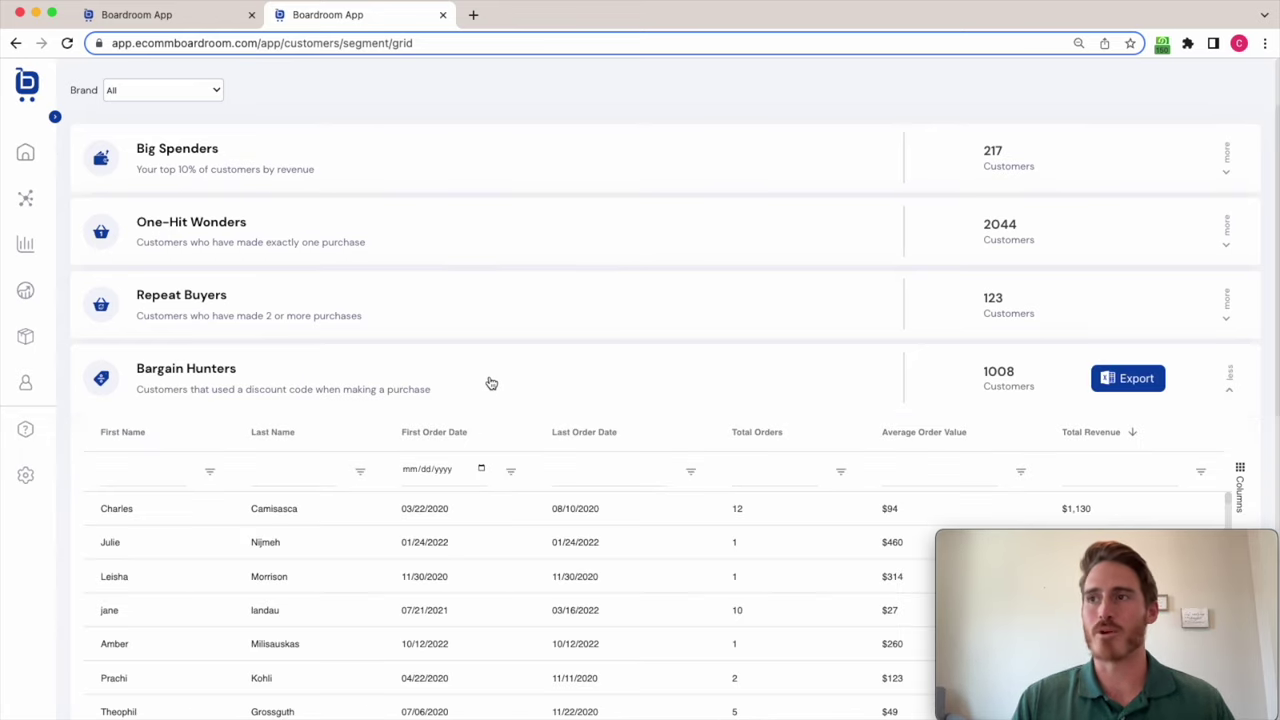
click(491, 383)
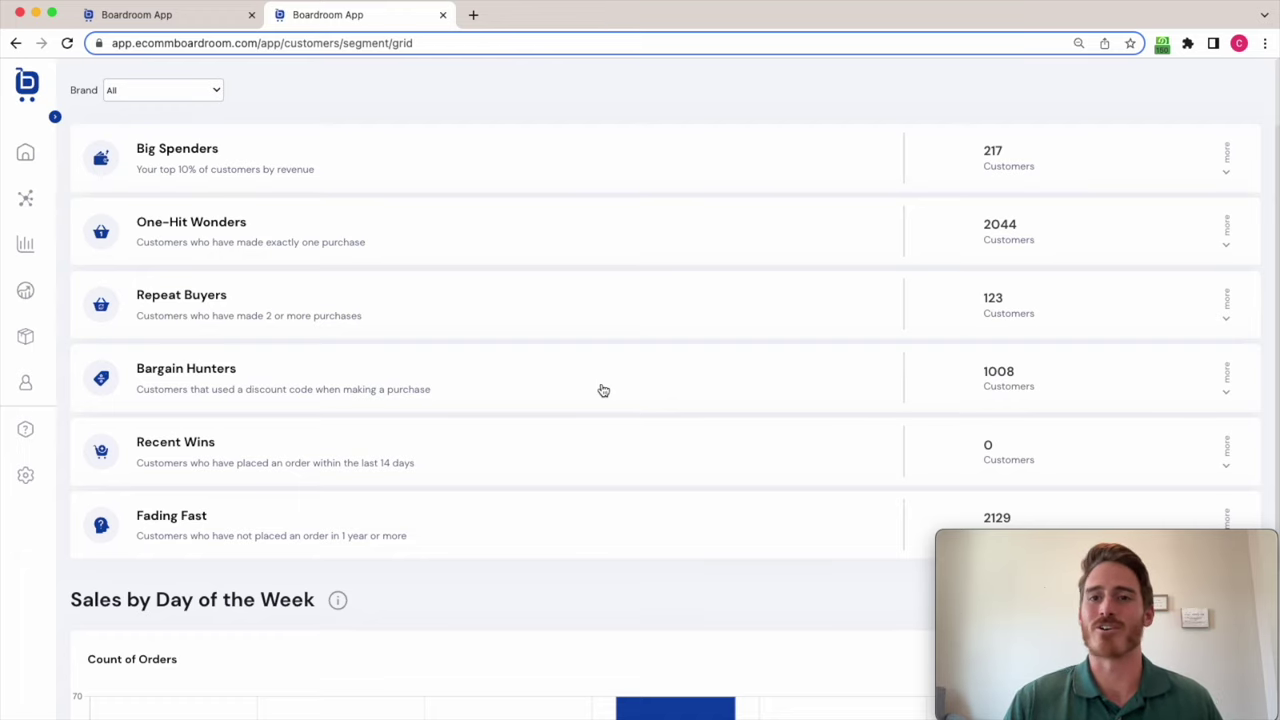
Open the Customer Heat Map page from the Customers menu
scroll(603, 390, up, 2)
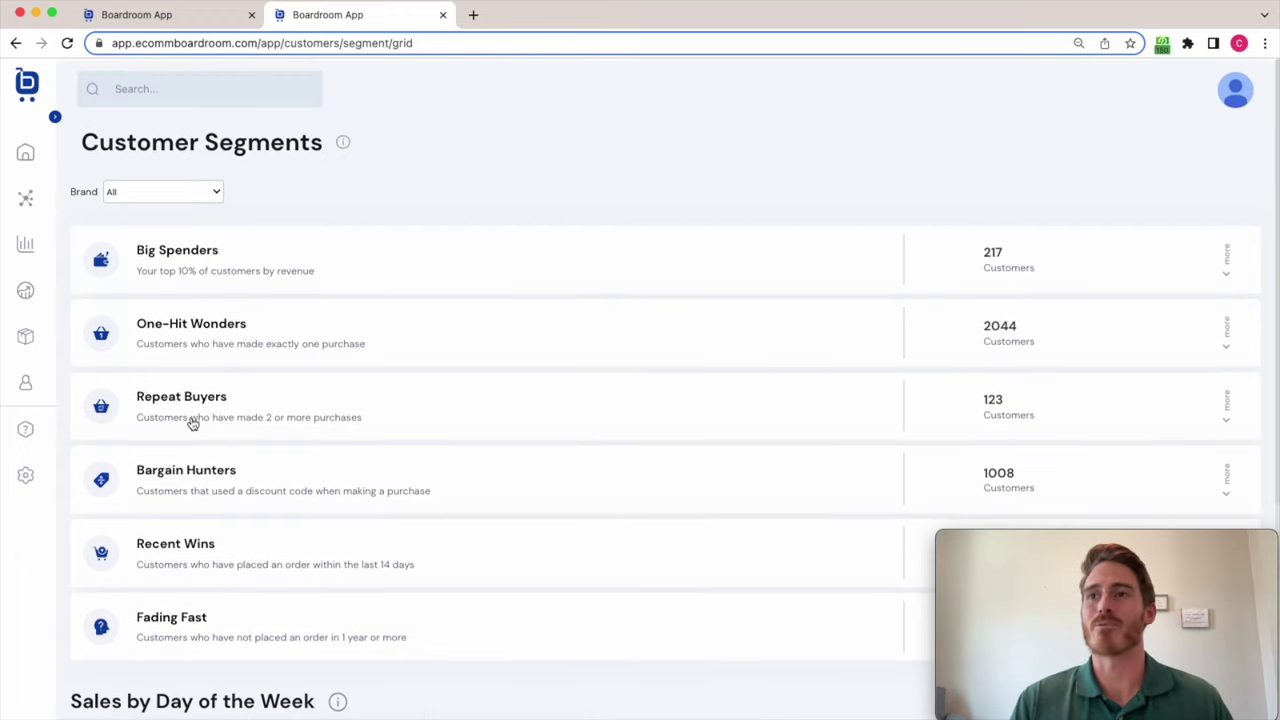
mouse_move(25, 382)
click(40, 438)
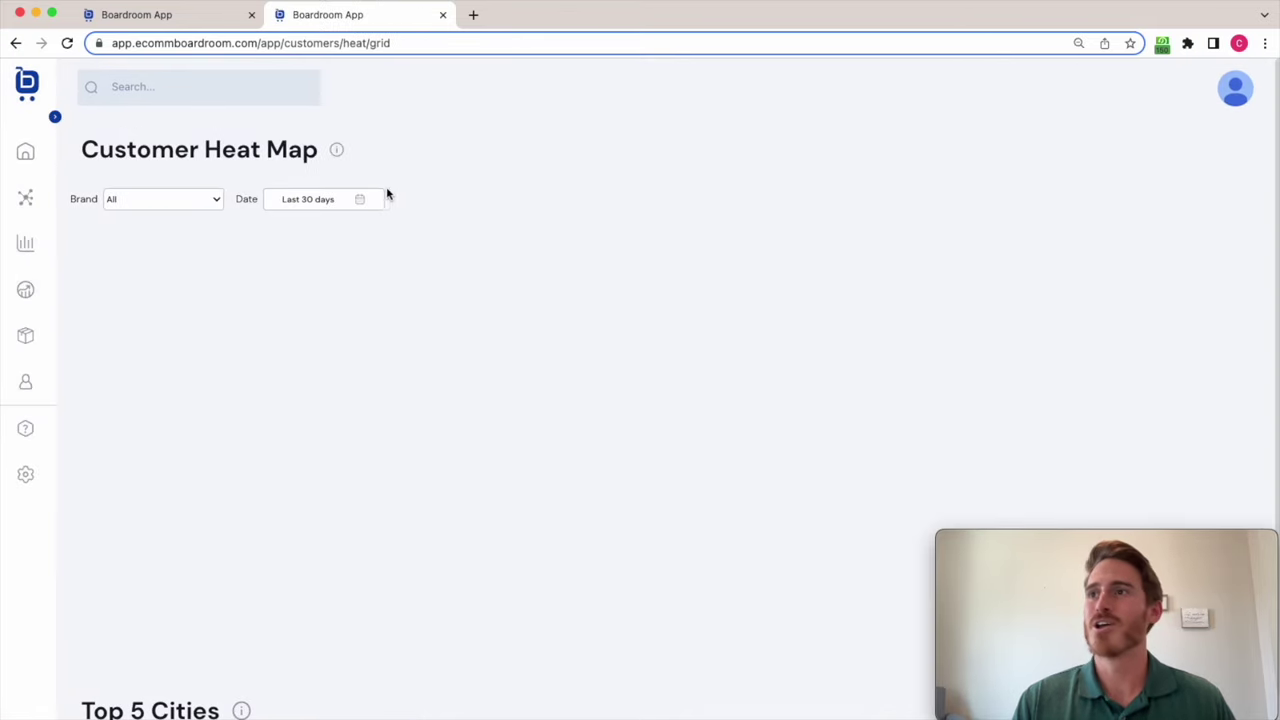
Set the Customer Heat Map date range to Total and expand the sidebar
click(364, 201)
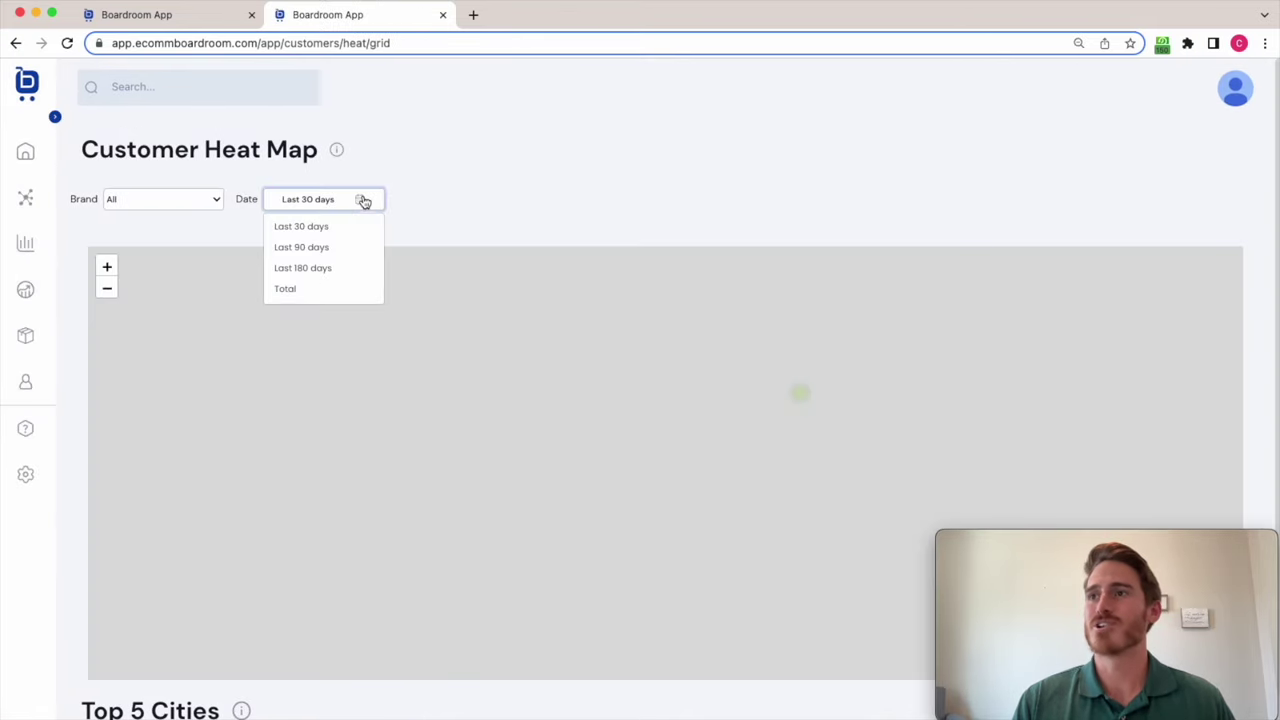
click(320, 286)
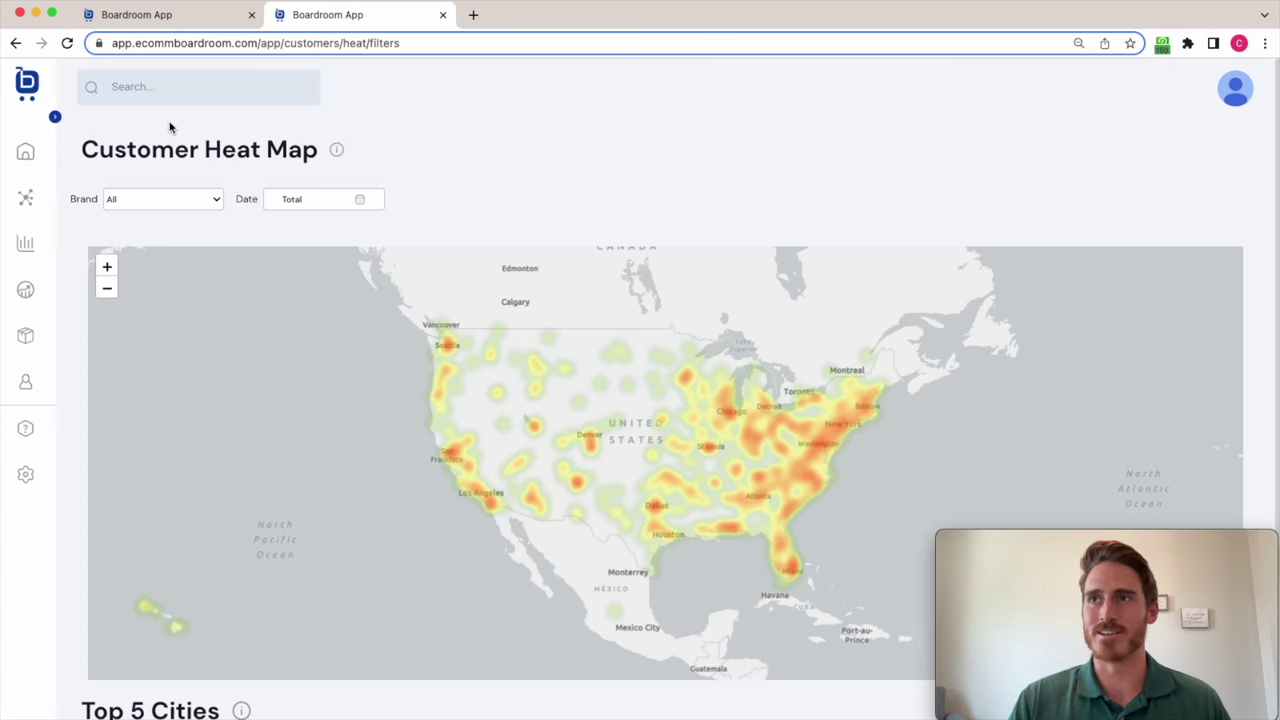
click(56, 117)
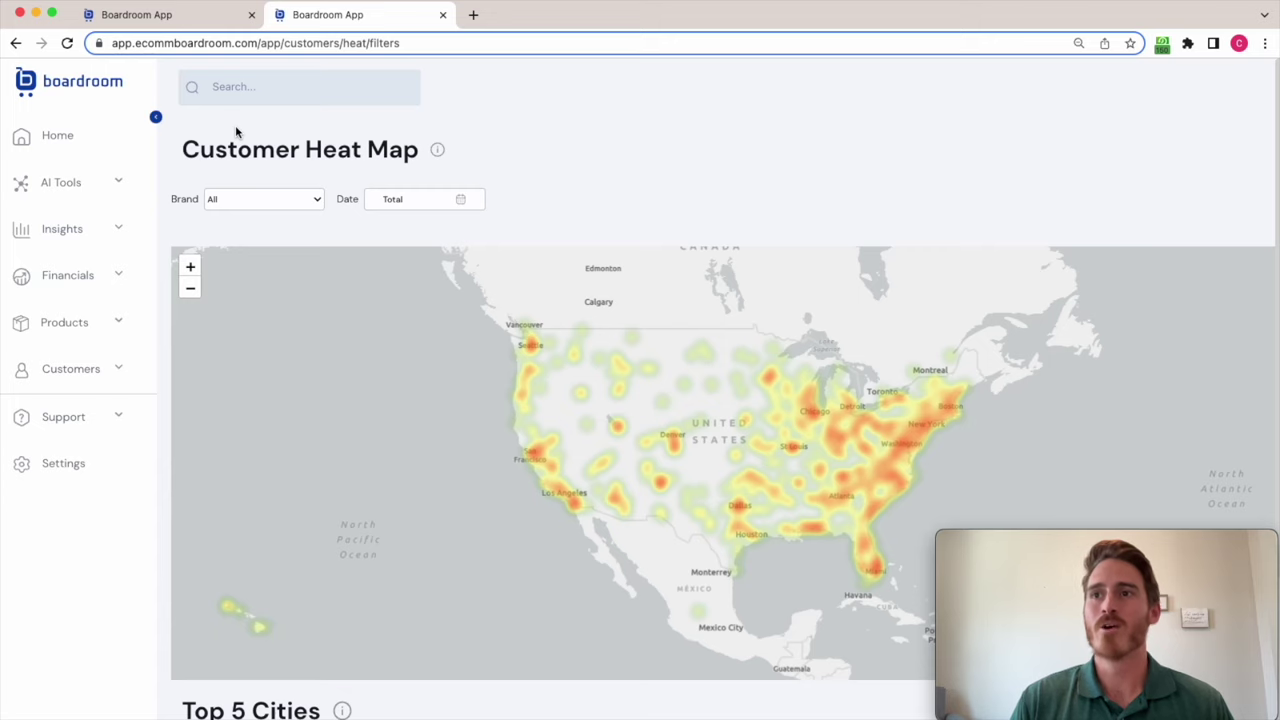
Go to AI Tools > Content and start the Product Description template
click(120, 184)
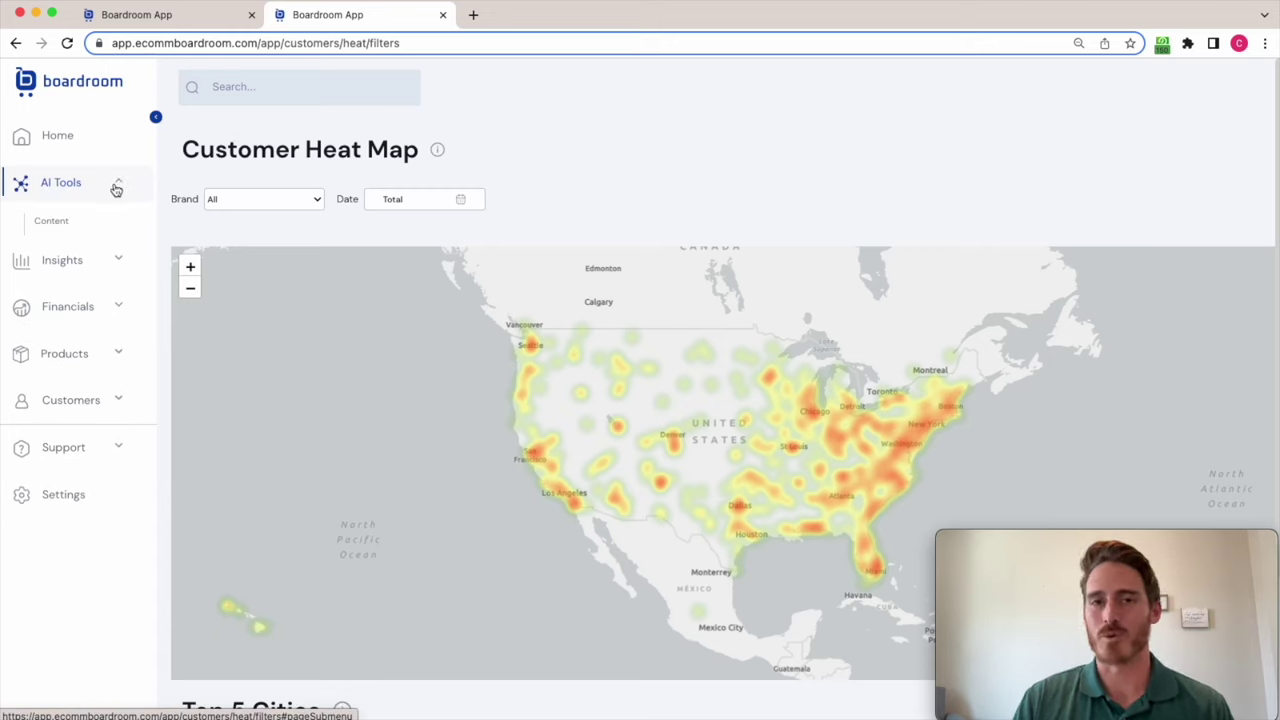
click(52, 220)
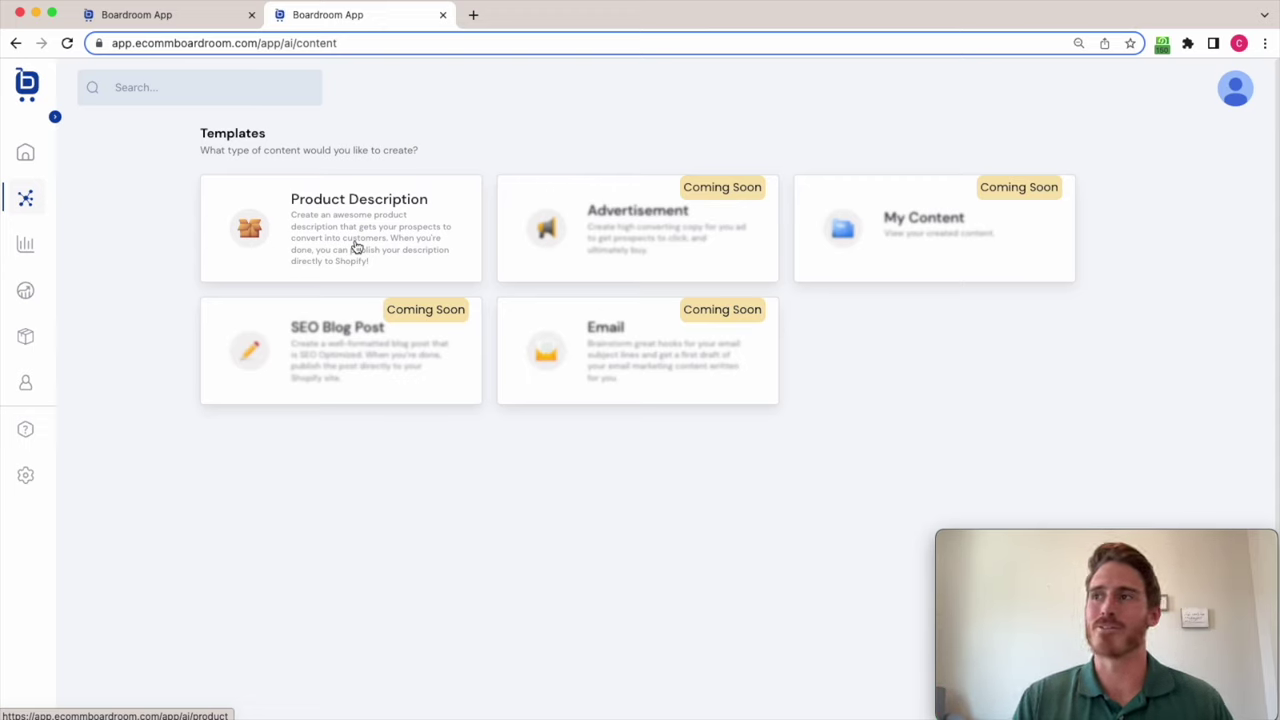
click(357, 247)
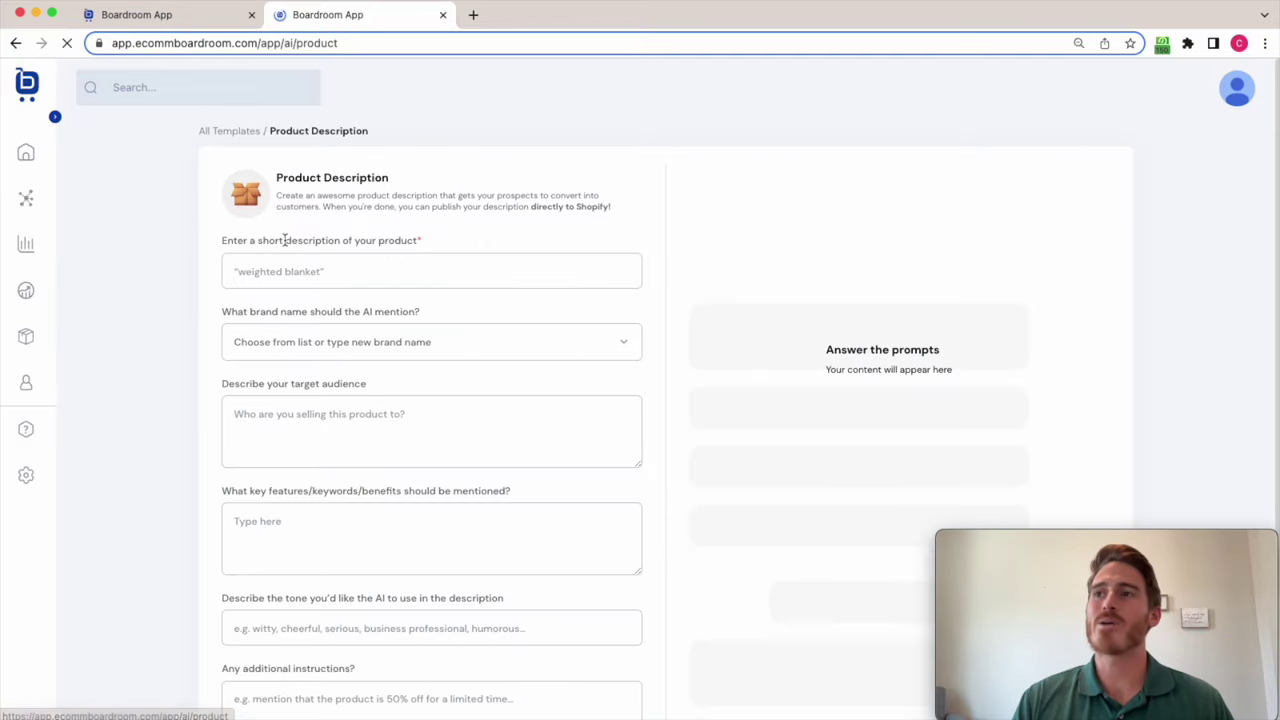
Set the product to Underwater Snorkel and the brand to Splashore
scroll(37, 300, down, 1)
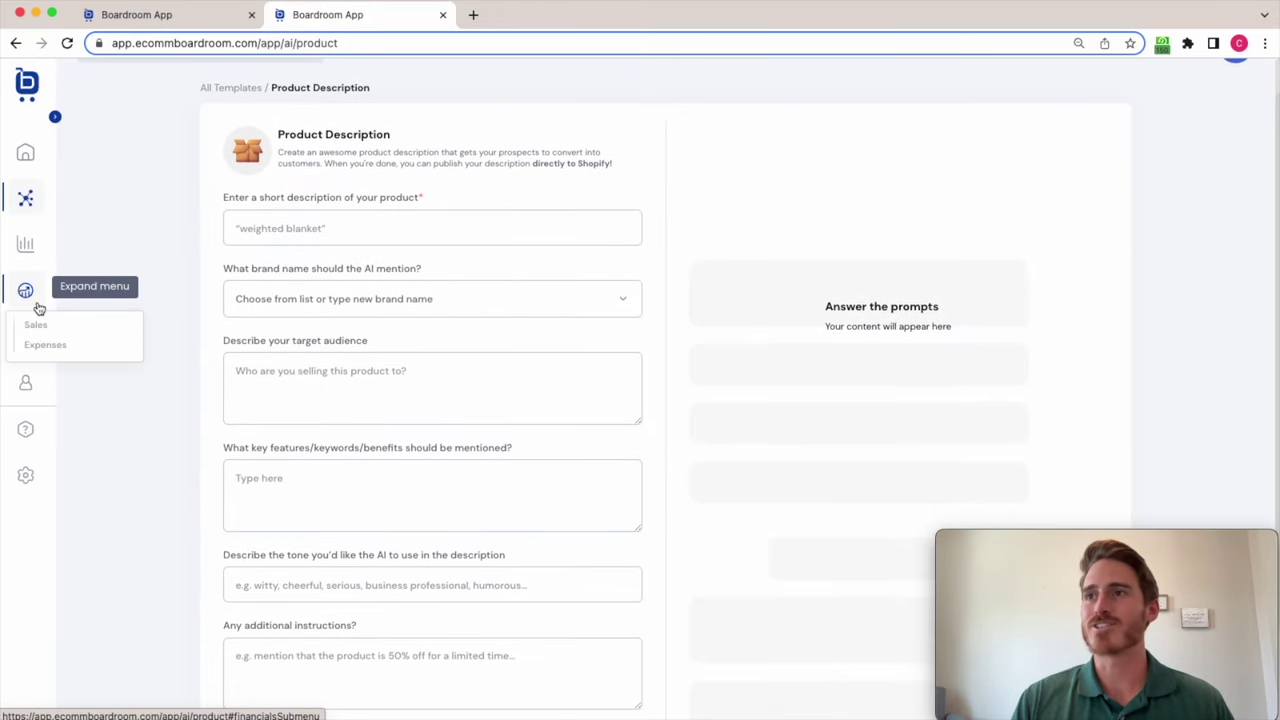
scroll(157, 224, down, 2)
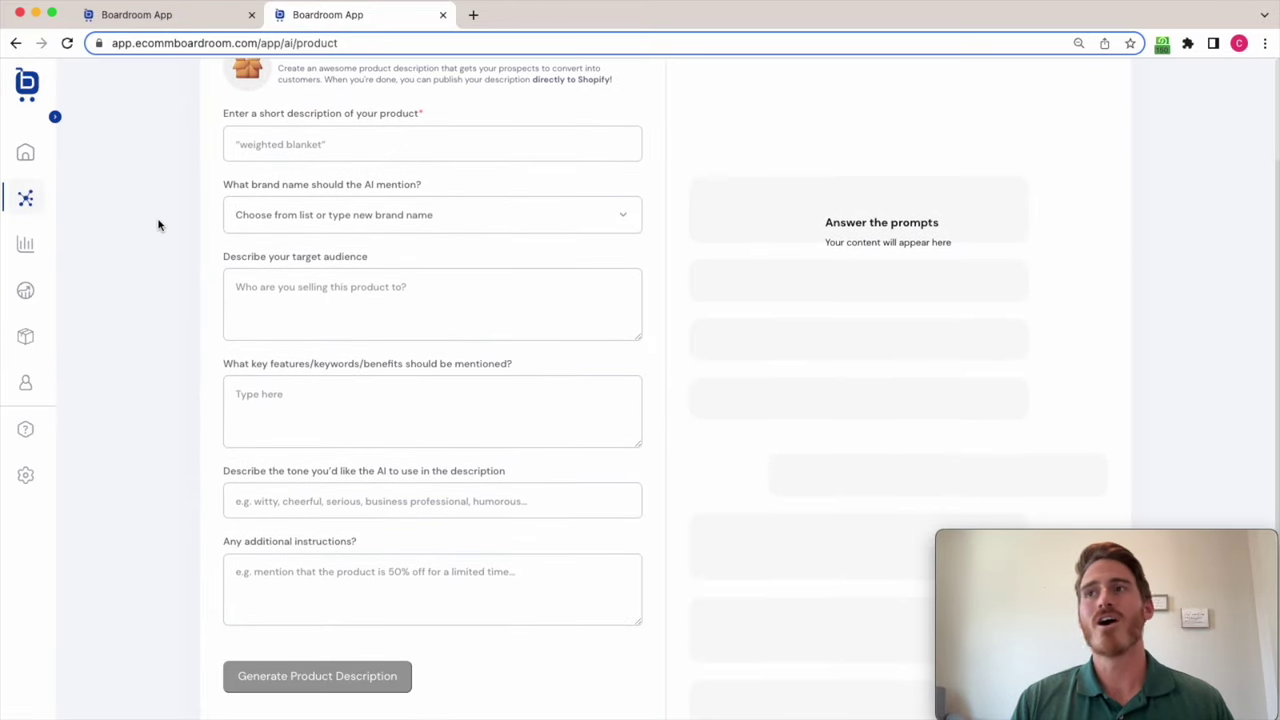
click(297, 151)
text(Underwater Snorkel)
click(327, 190)
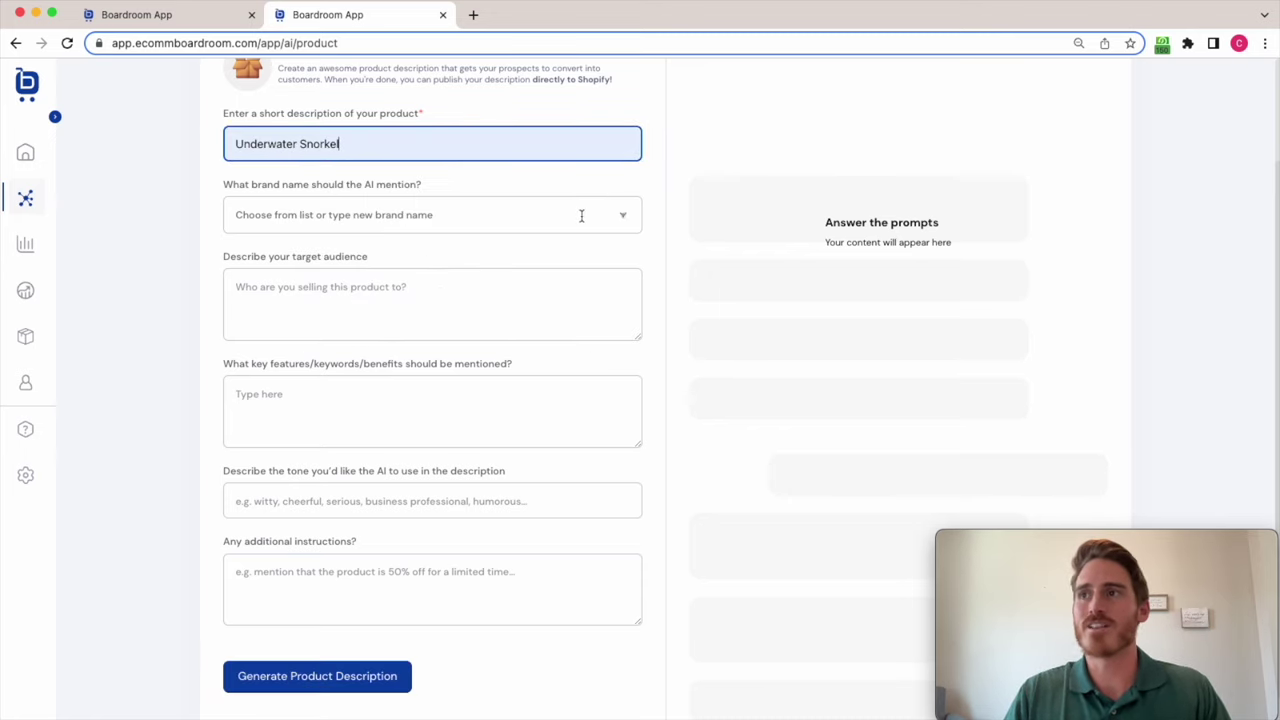
click(621, 220)
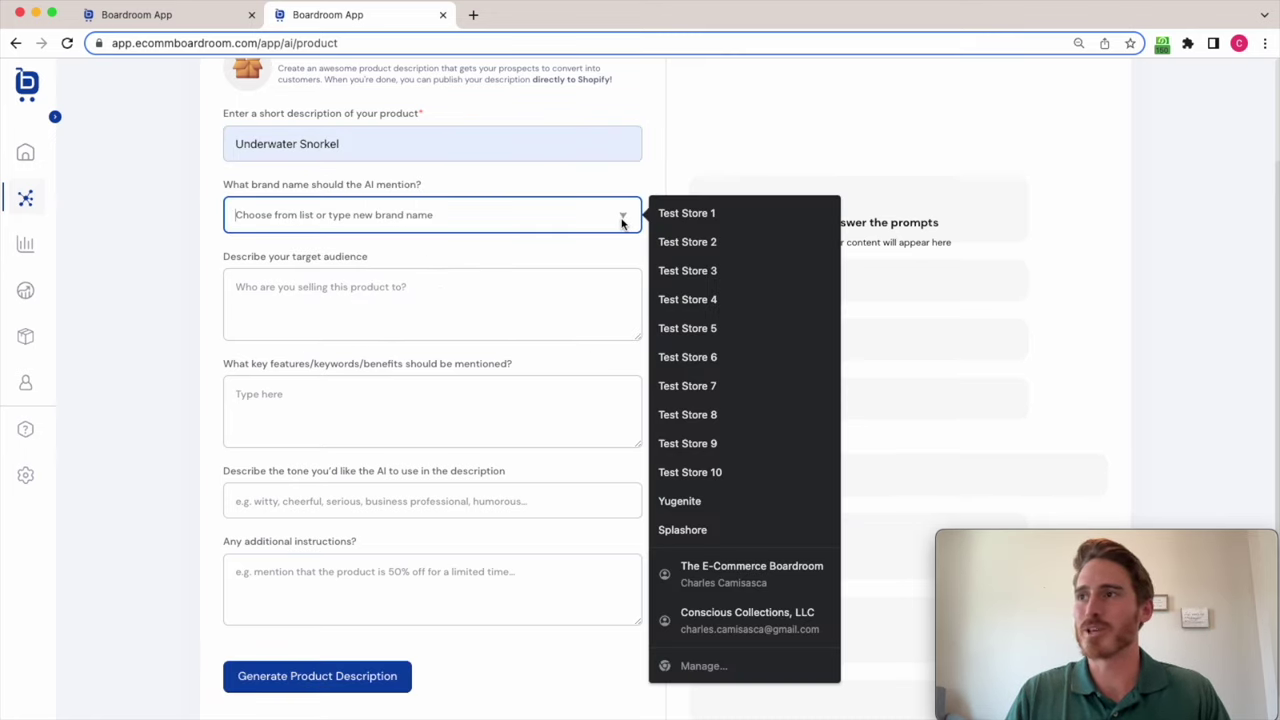
click(668, 530)
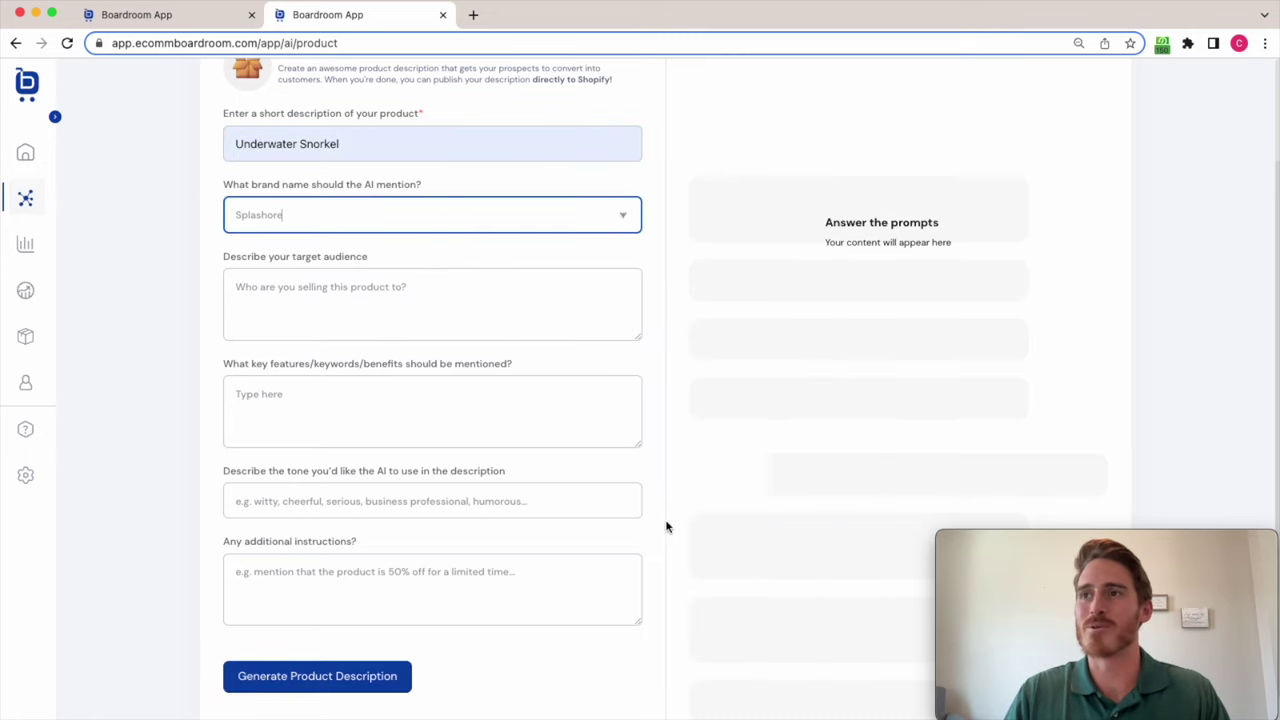
Enter outdoor enthusiasts, 'no fog mask, easy to assemble', witty tone, a word limit, and generate
click(294, 310)
text(Outdoor)
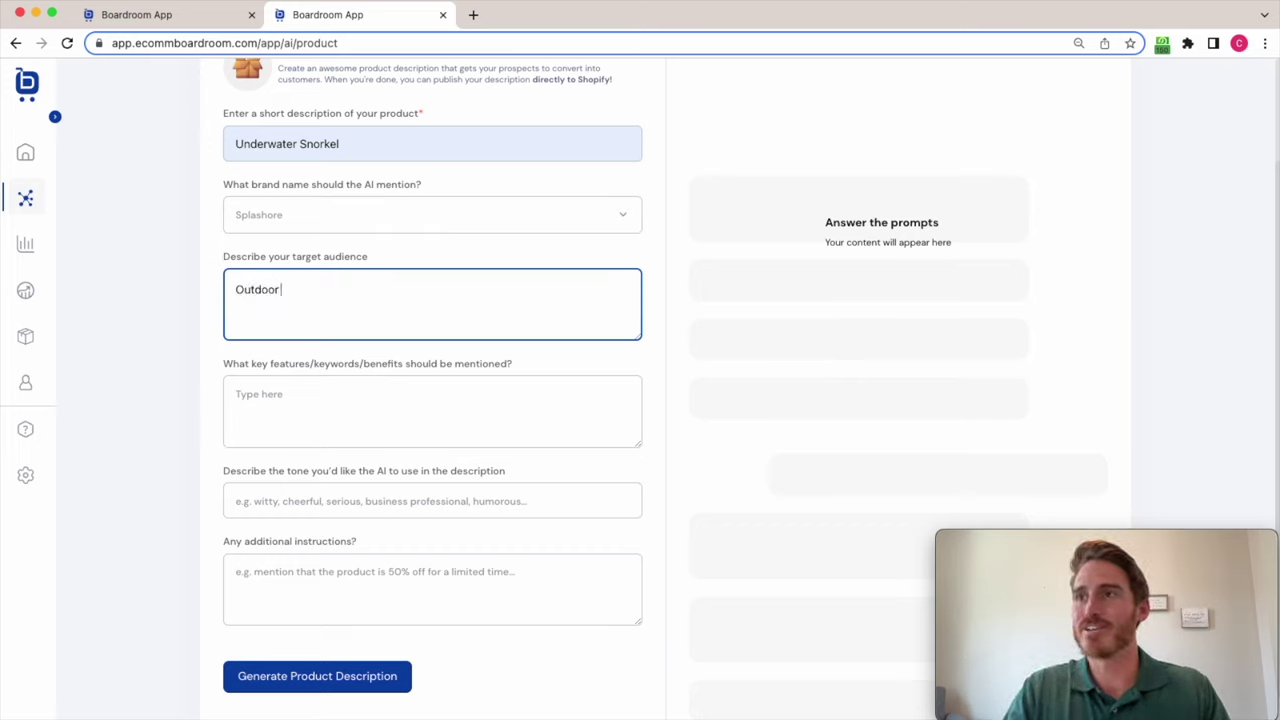
text( enthusiasts)
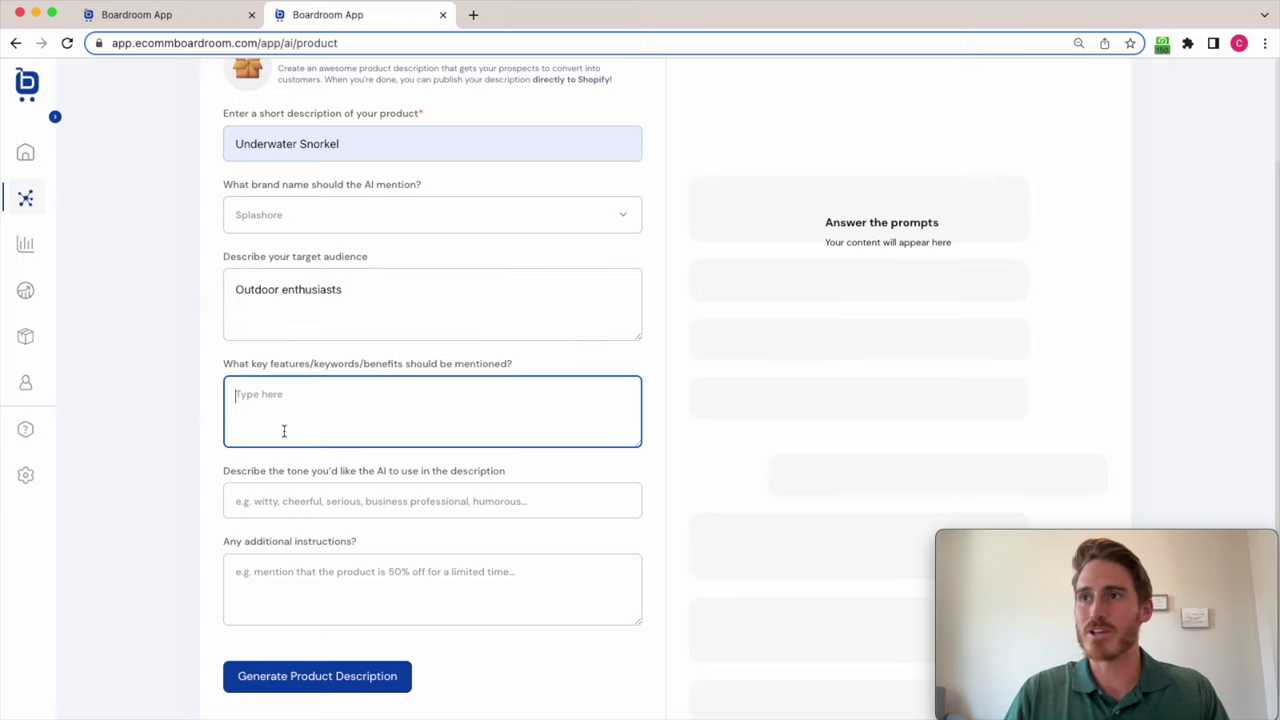
click(284, 431)
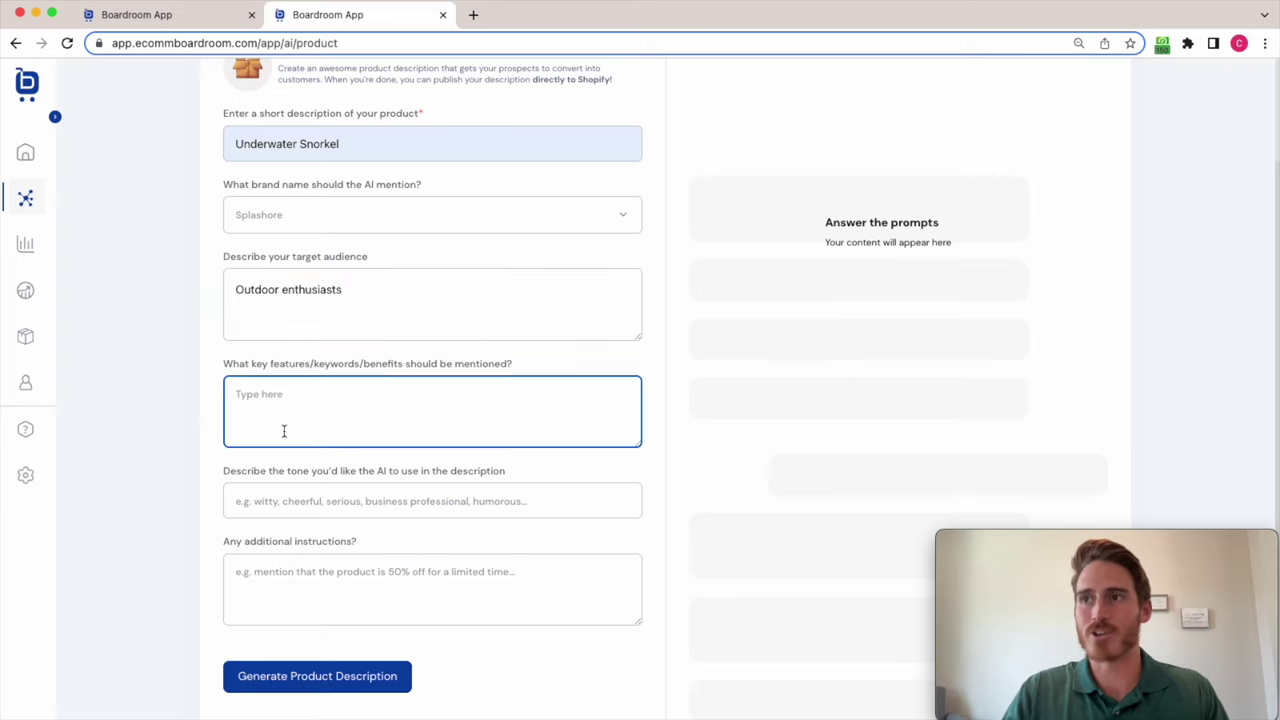
text(no f)
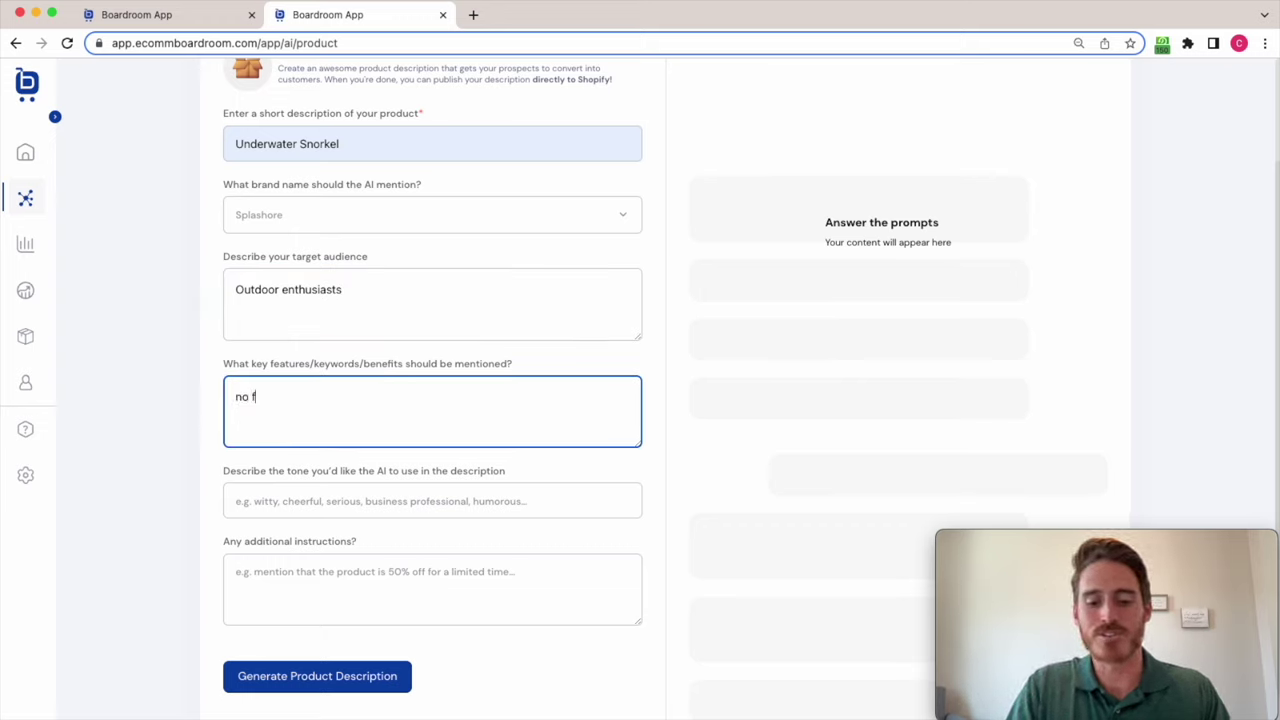
text(og mask, easy to)
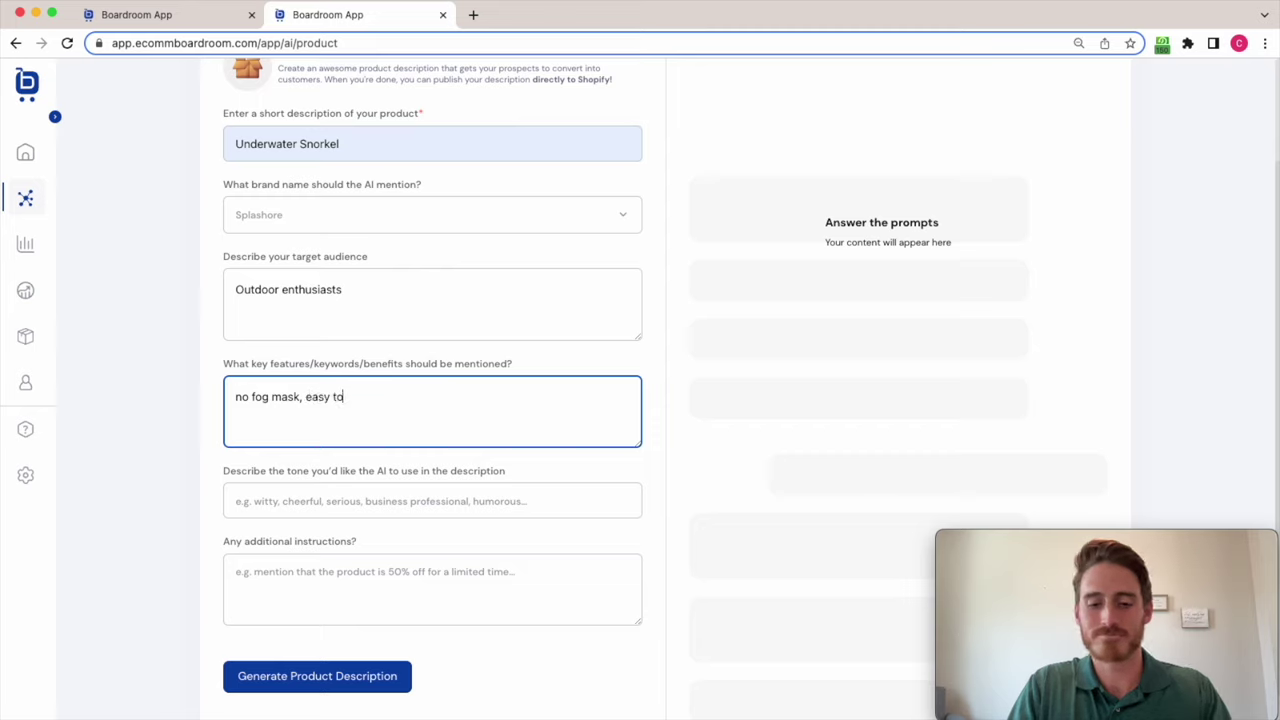
text( assemble)
click(276, 504)
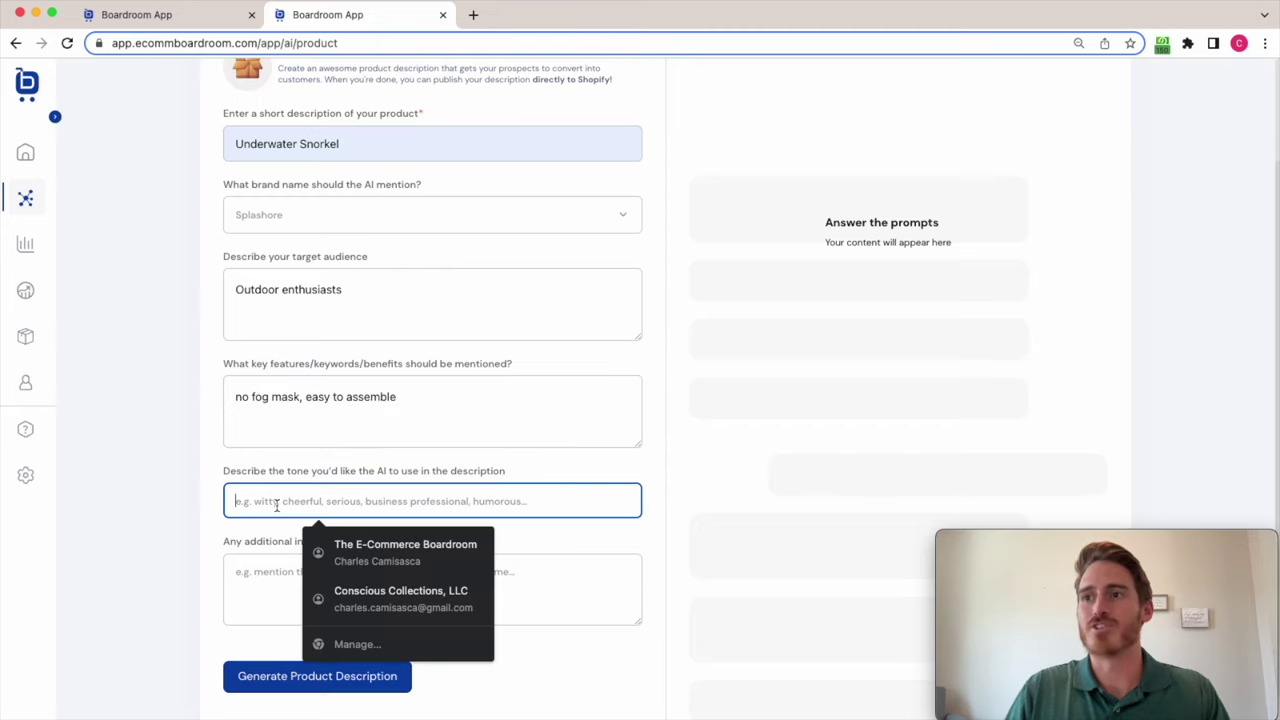
key(Escape)
text(witty)
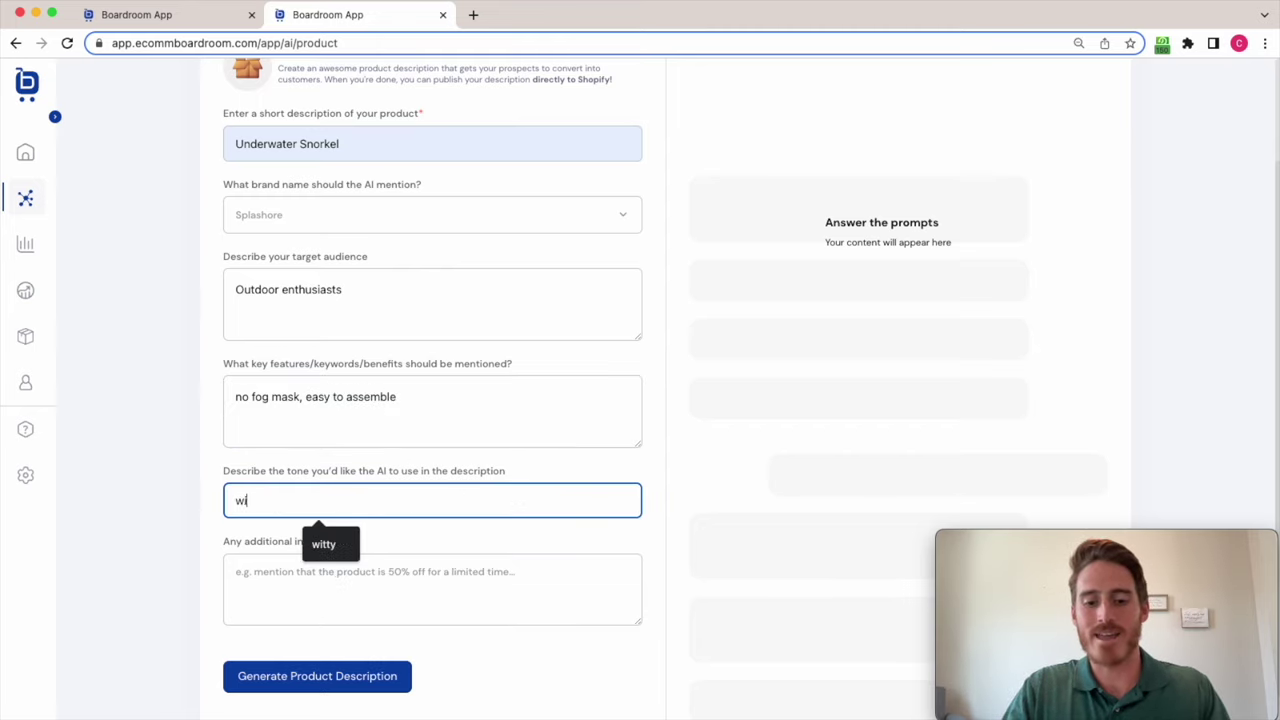
click(279, 572)
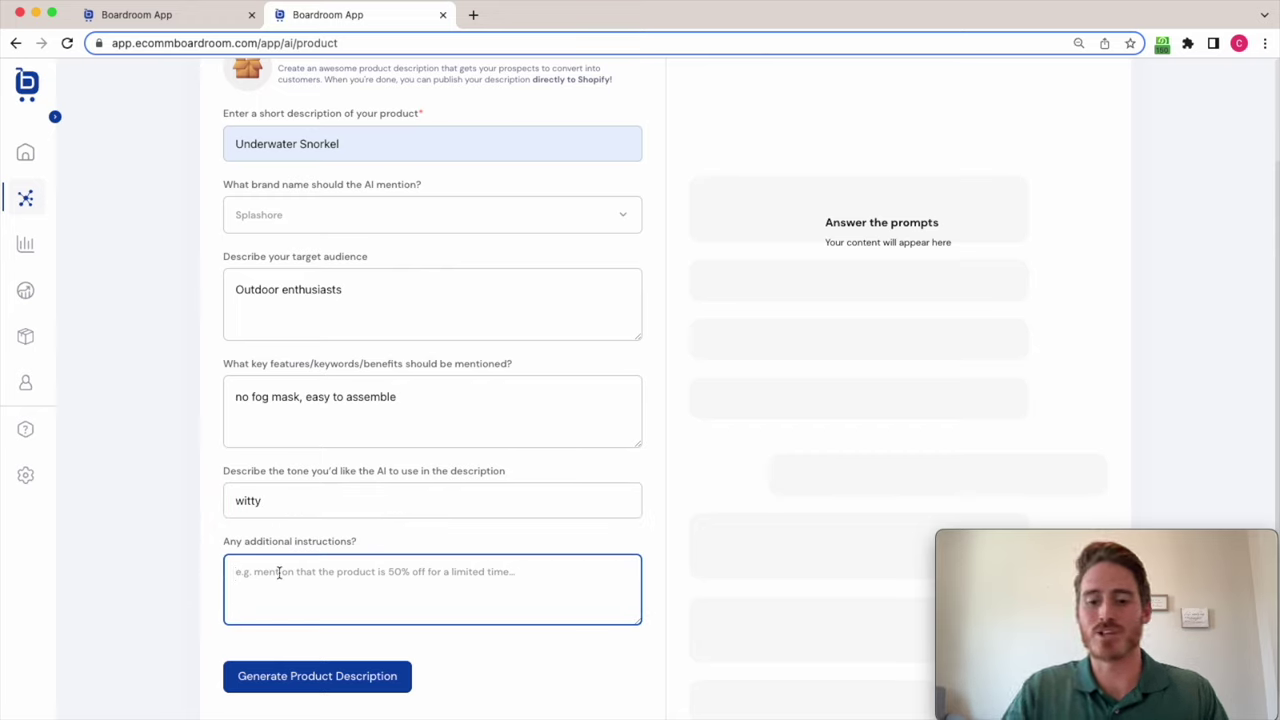
text(limit to 50 words)
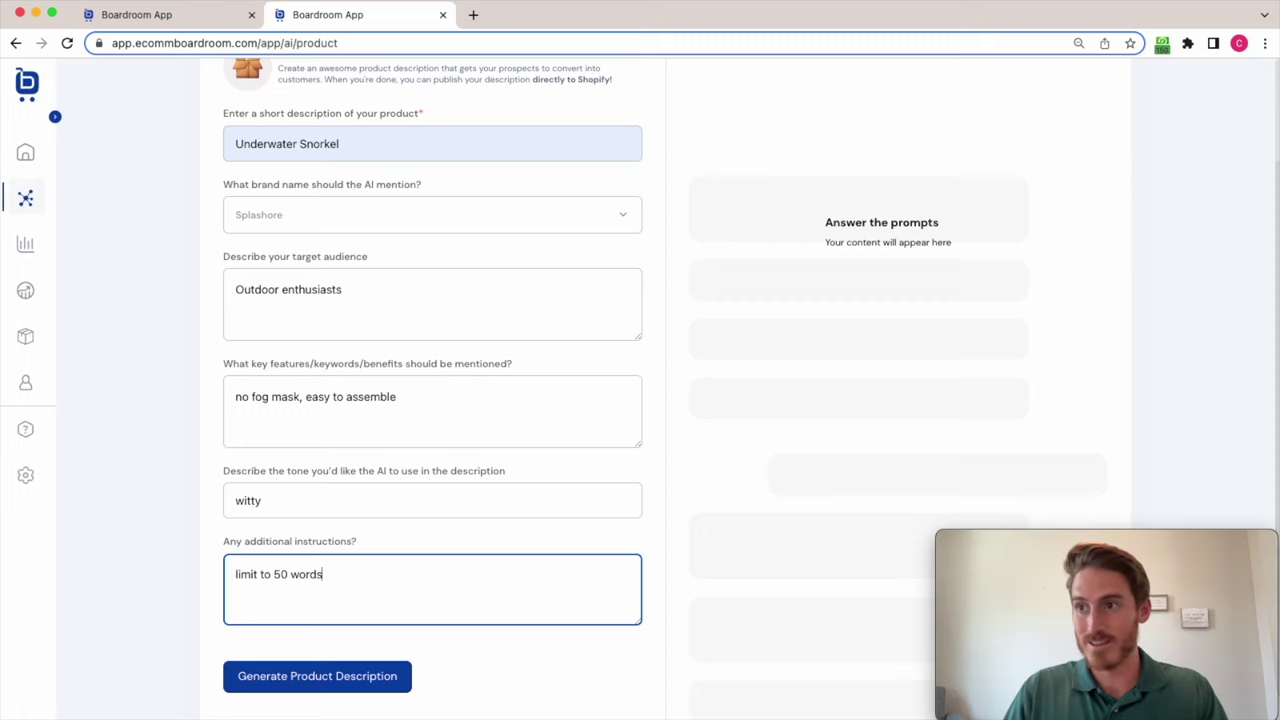
click(288, 665)
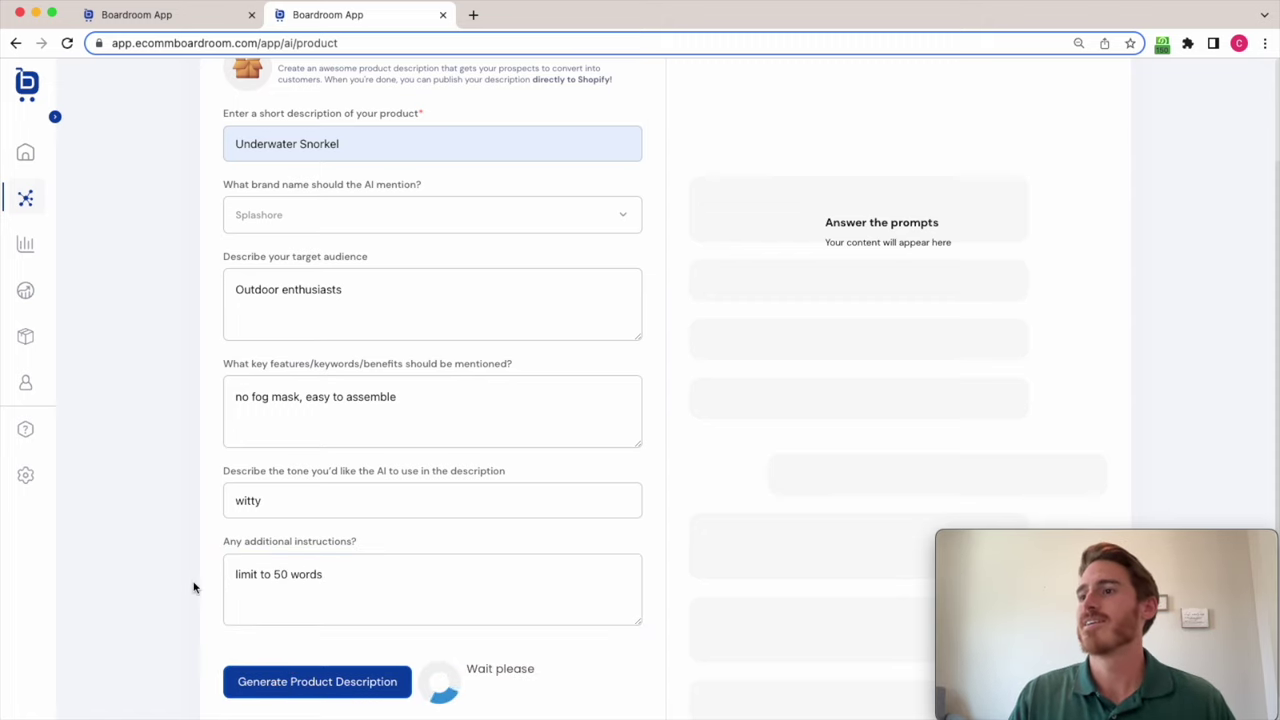
Review the generated Splashore Underwater Snorkel description, opening and cancelling the editor unchanged
scroll(195, 588, down, 2)
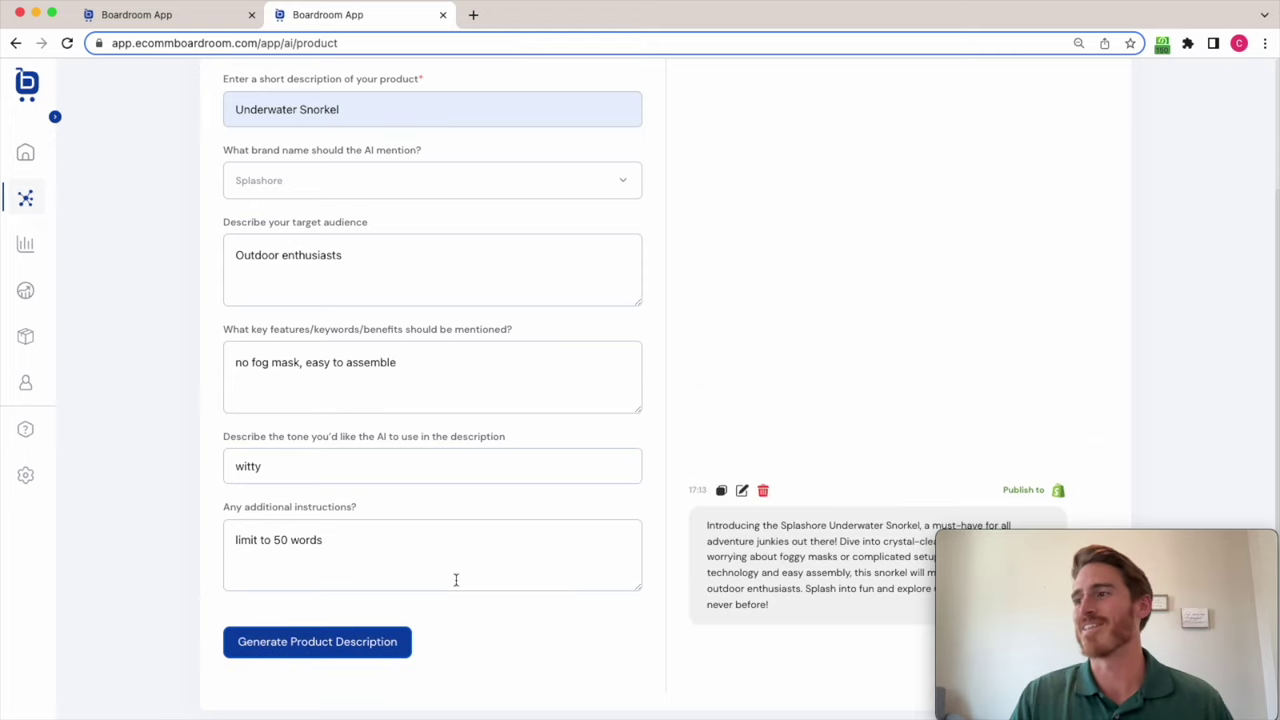
drag(1063, 537, 1052, 226)
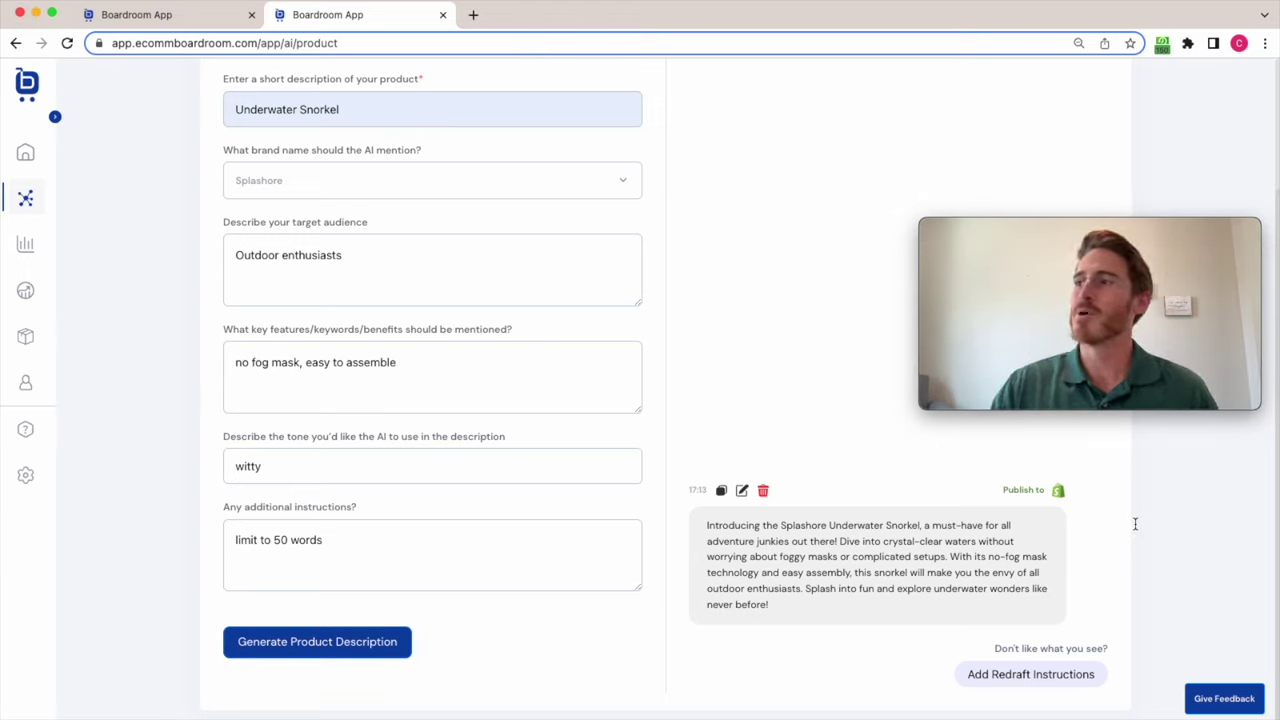
click(742, 491)
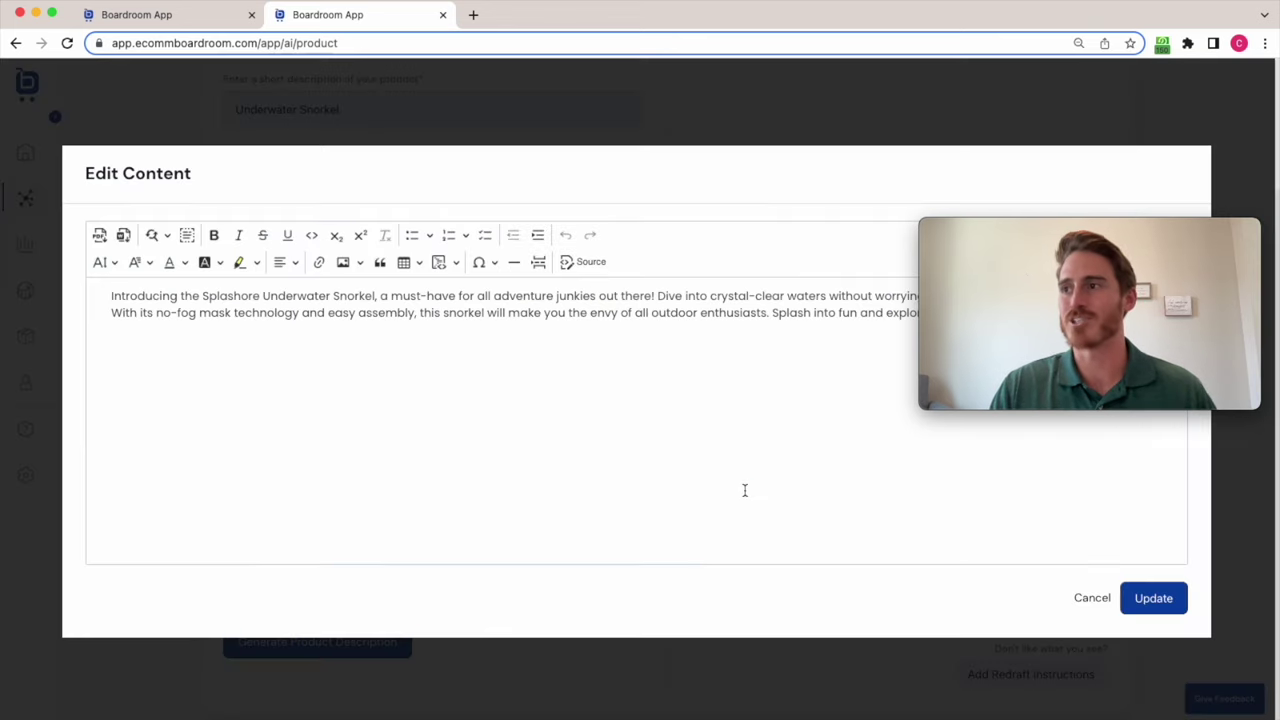
mouse_move(1050, 245)
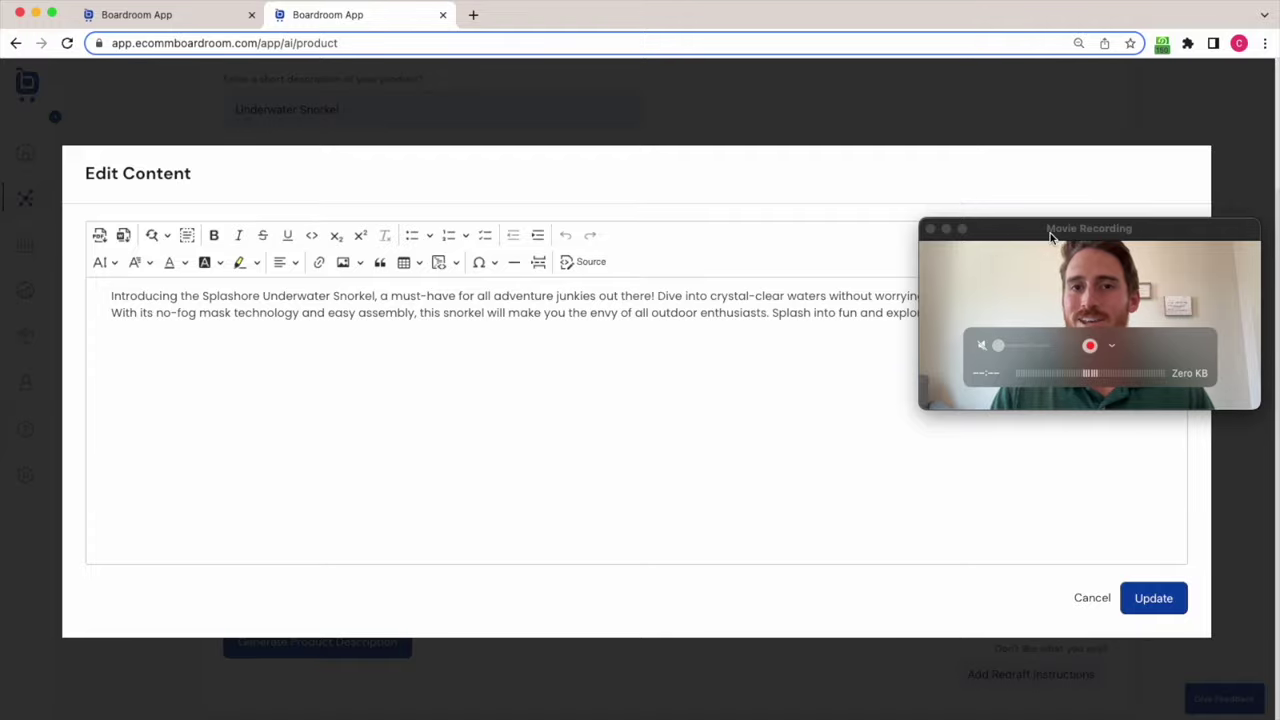
click(1092, 599)
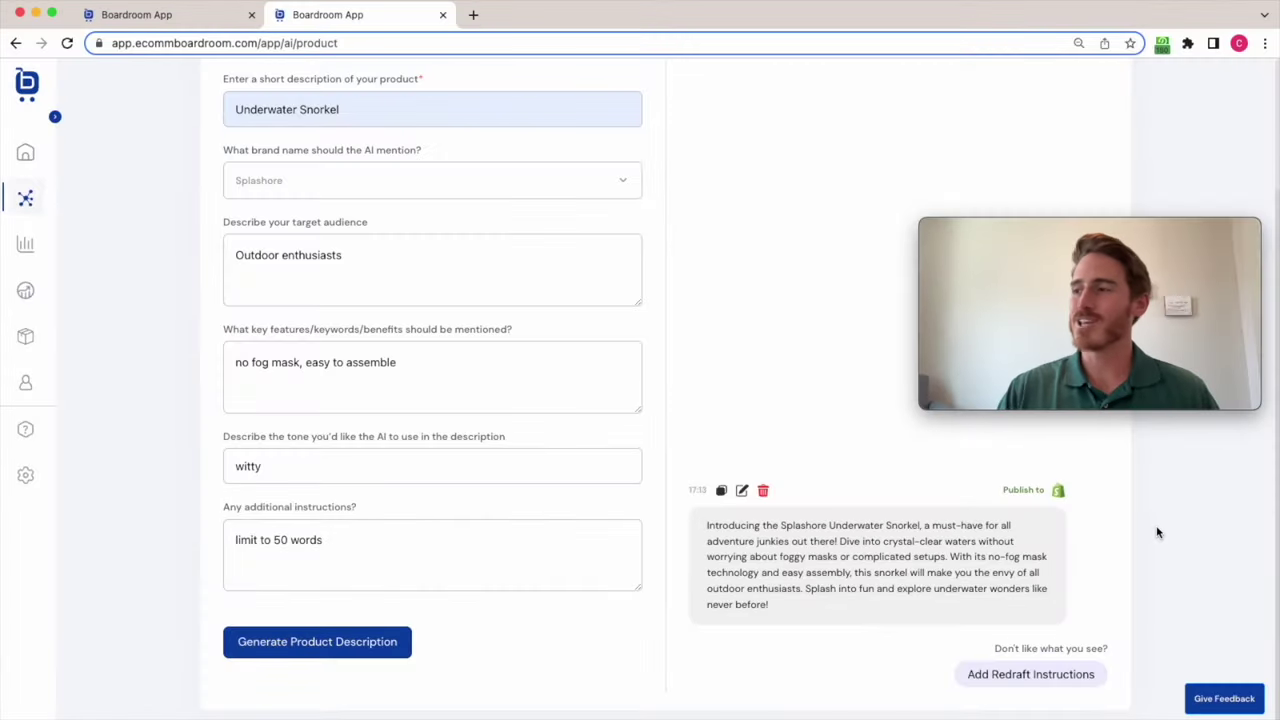
click(1025, 492)
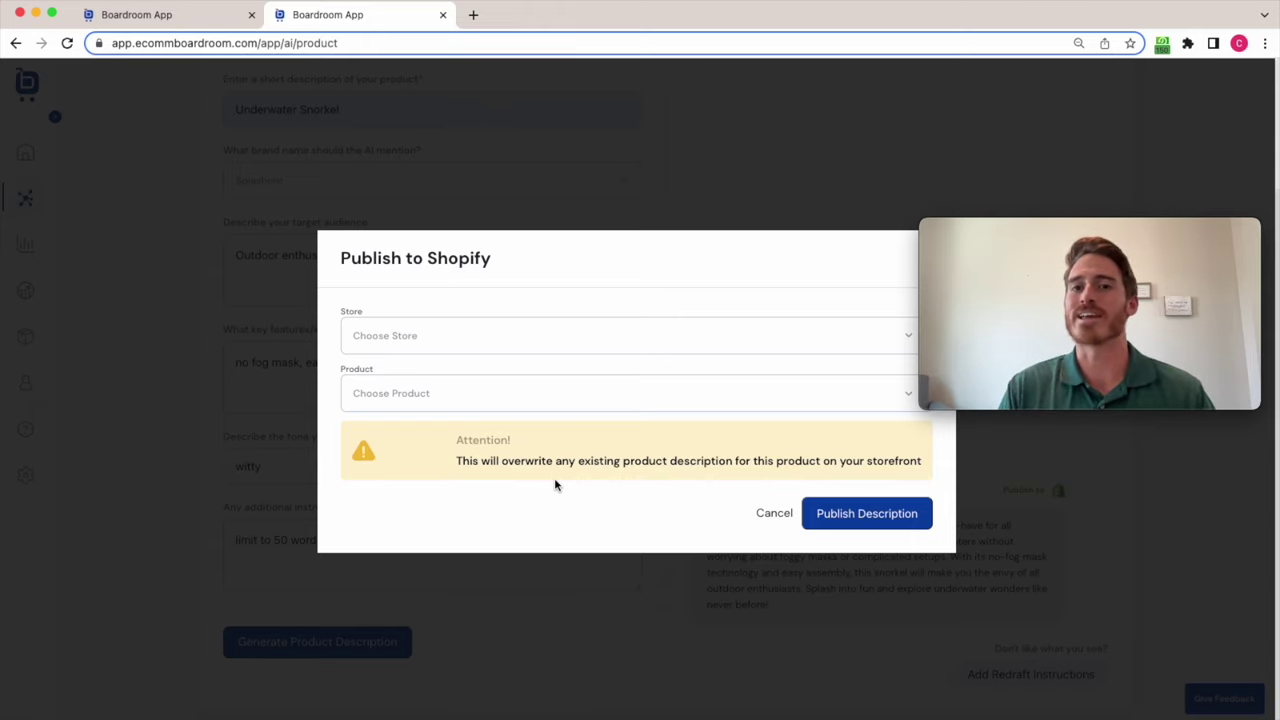
click(775, 515)
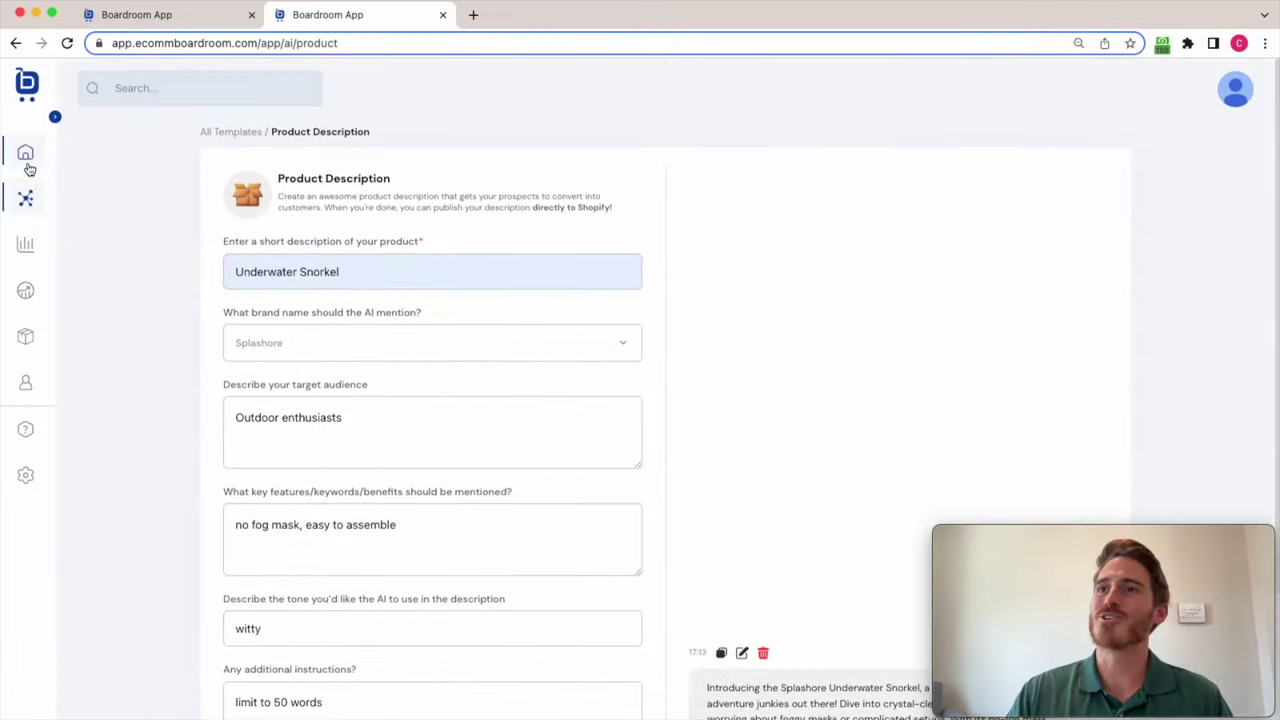
Run AI Insights' Analyze Data on the Home dashboard for 1 month and review the metrics summary
click(26, 190)
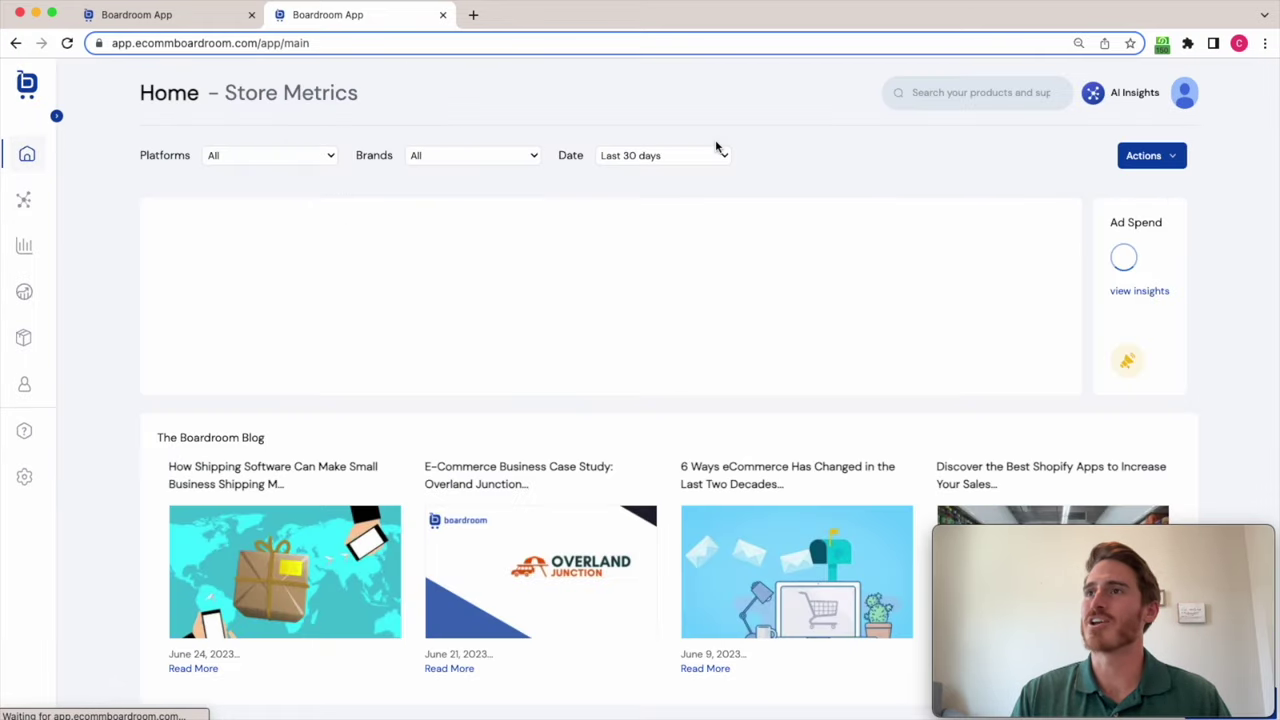
click(1116, 97)
click(1236, 465)
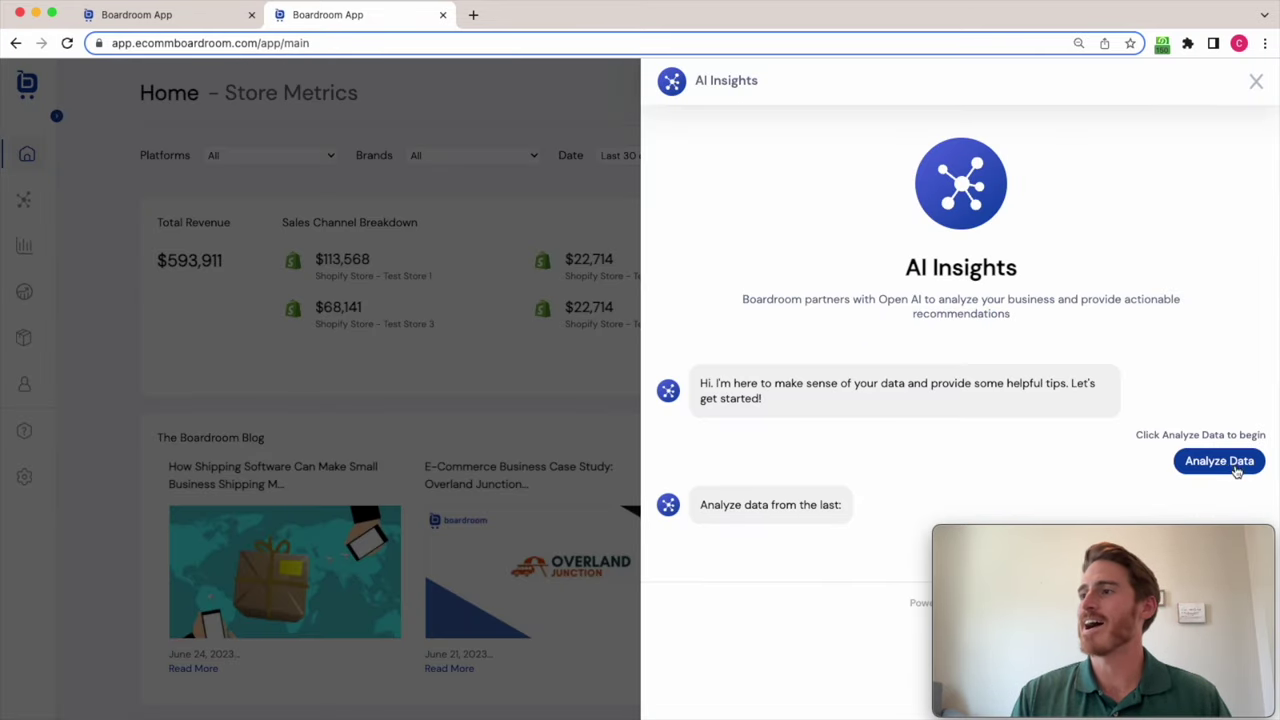
drag(989, 531, 971, 125)
click(1052, 548)
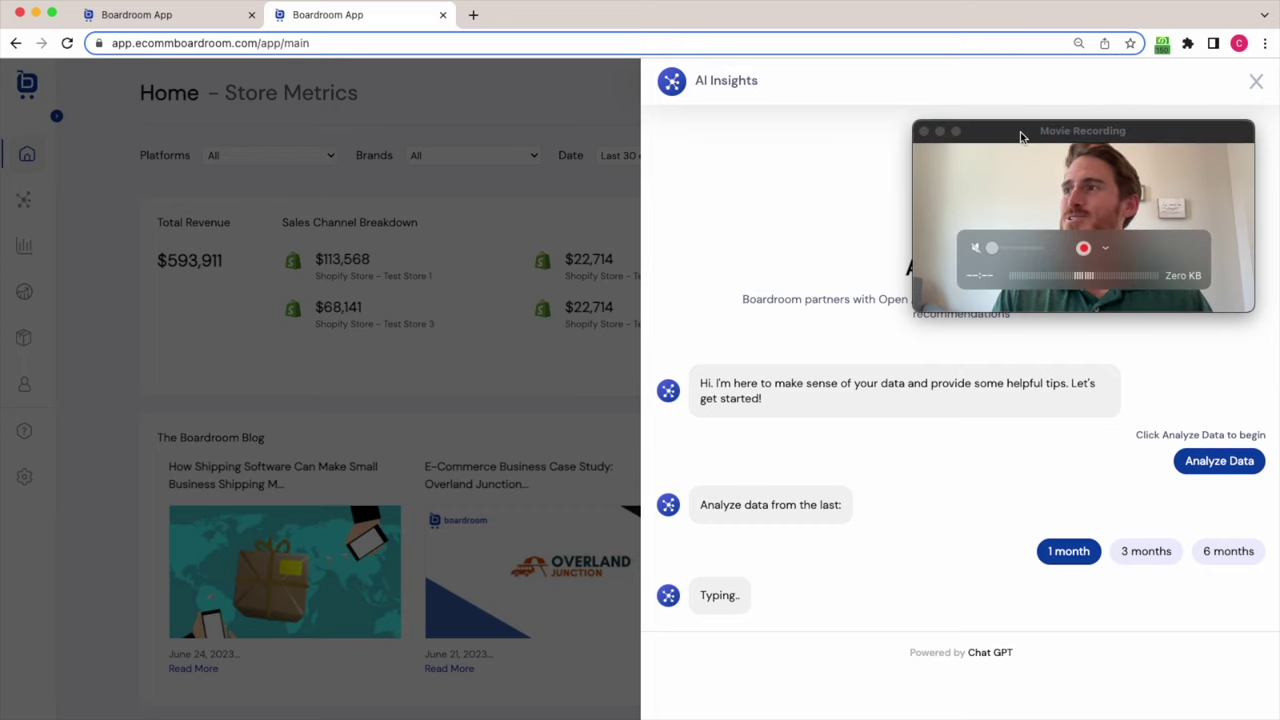
drag(1023, 129, 1023, 60)
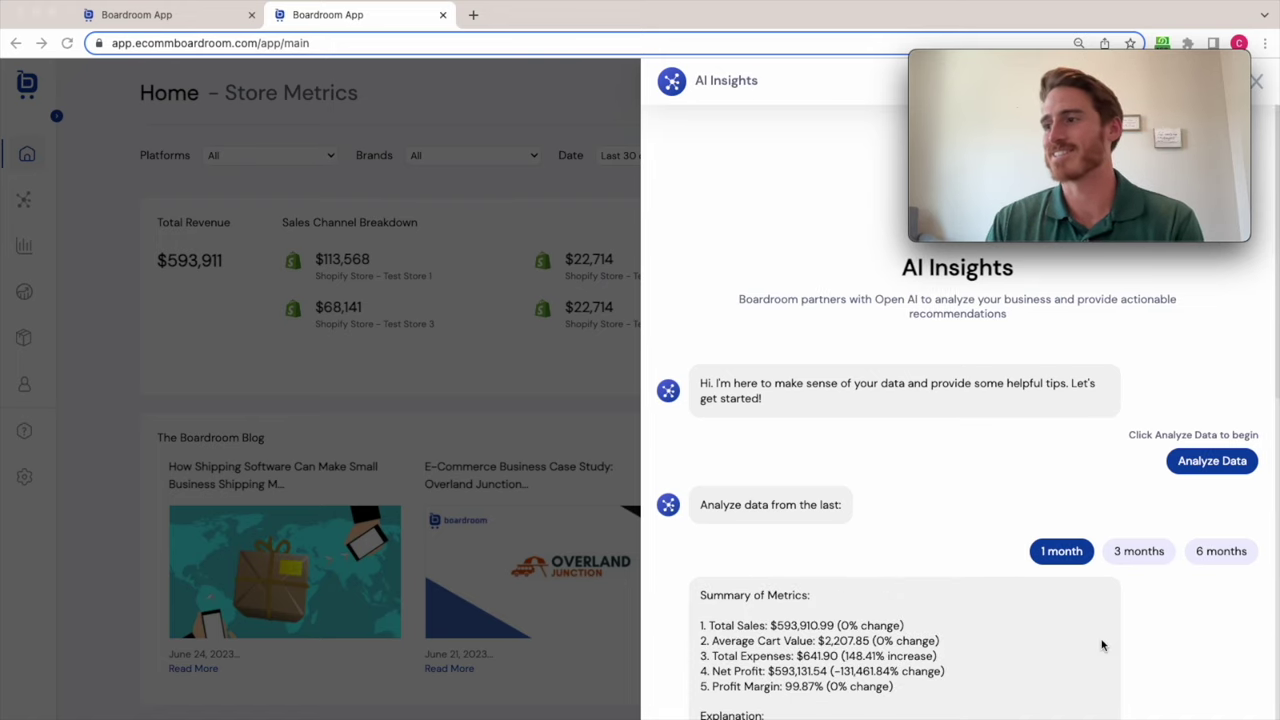
scroll(1103, 646, down, 3)
scroll(1150, 635, down, 1)
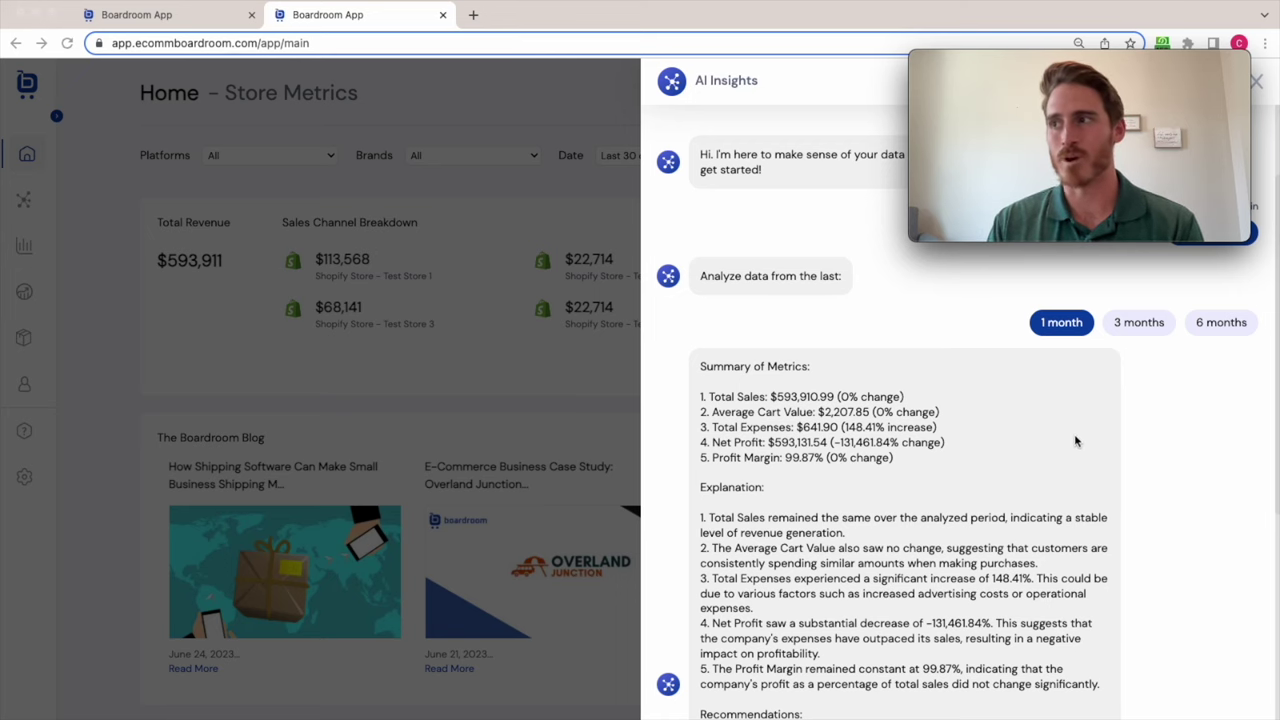
scroll(1097, 460, down, 2)
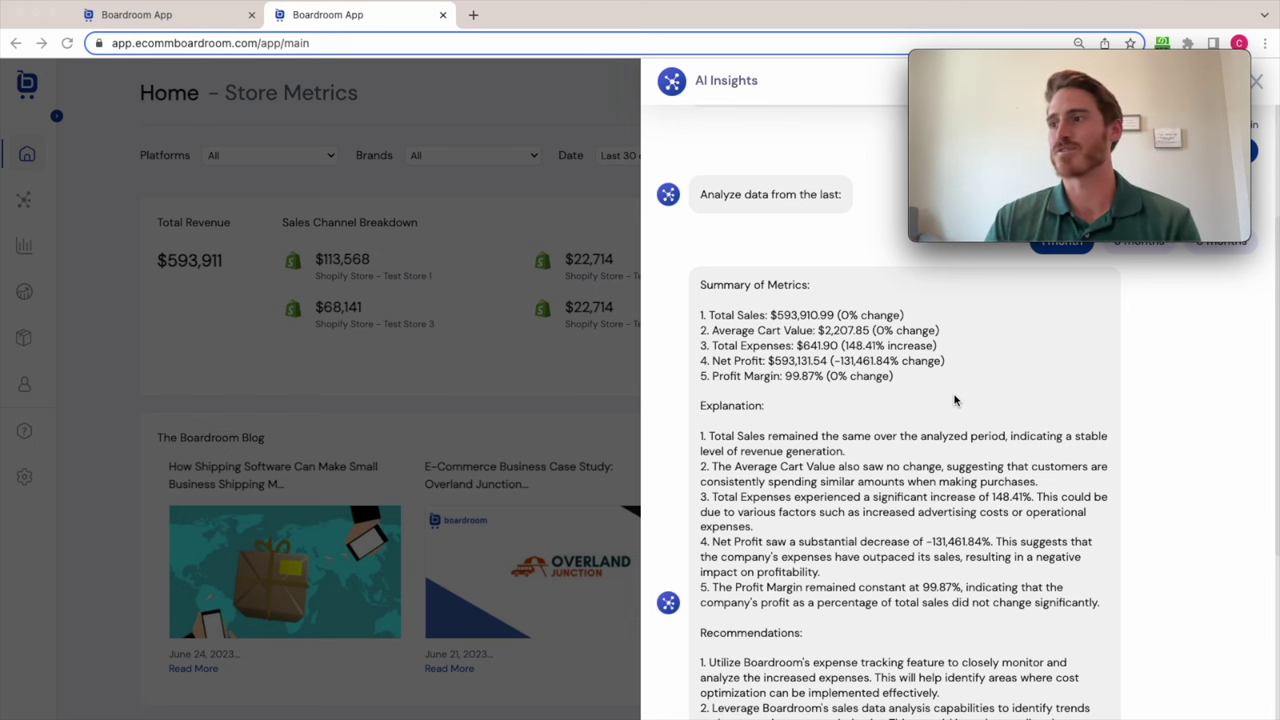
scroll(1165, 455, down, 5)
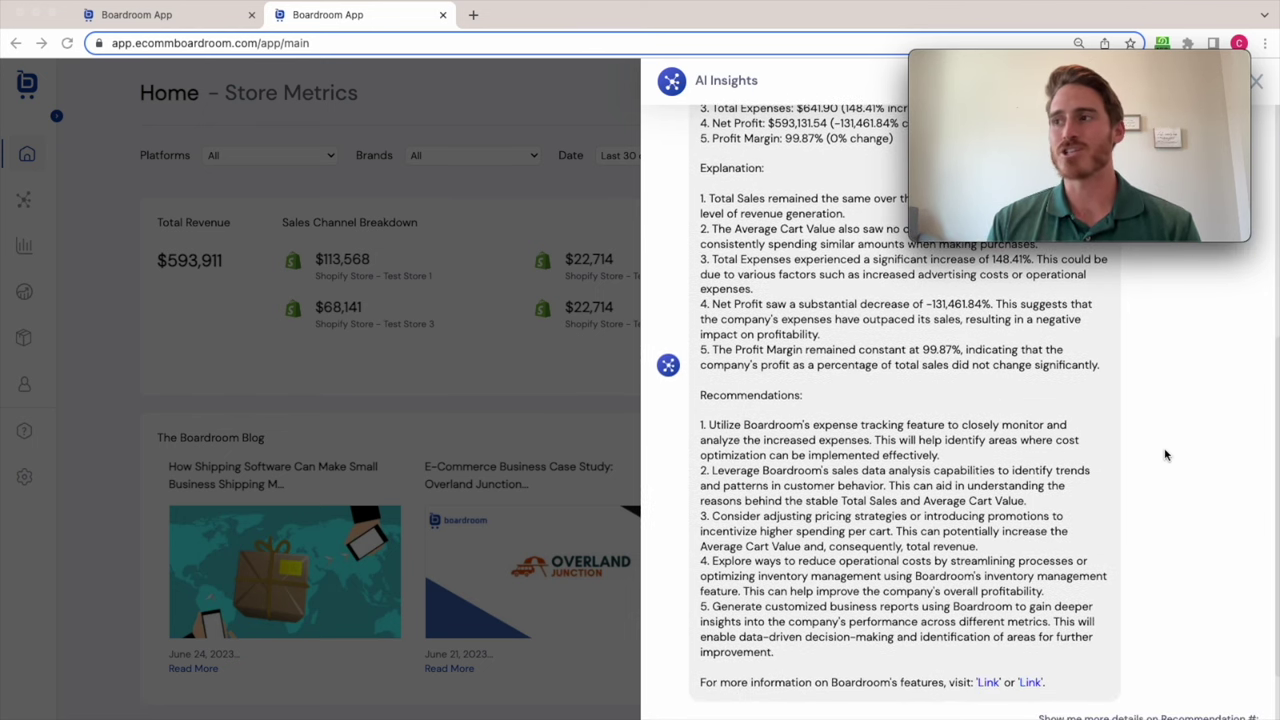
scroll(1165, 455, down, 1)
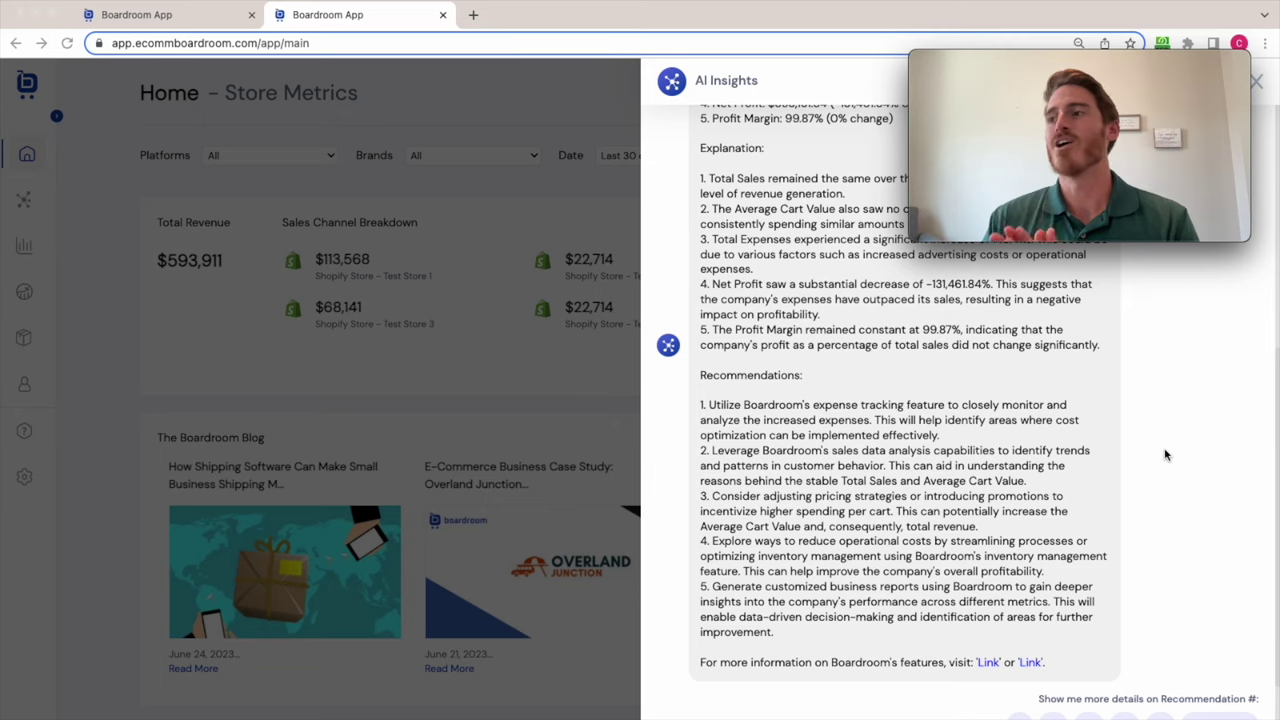